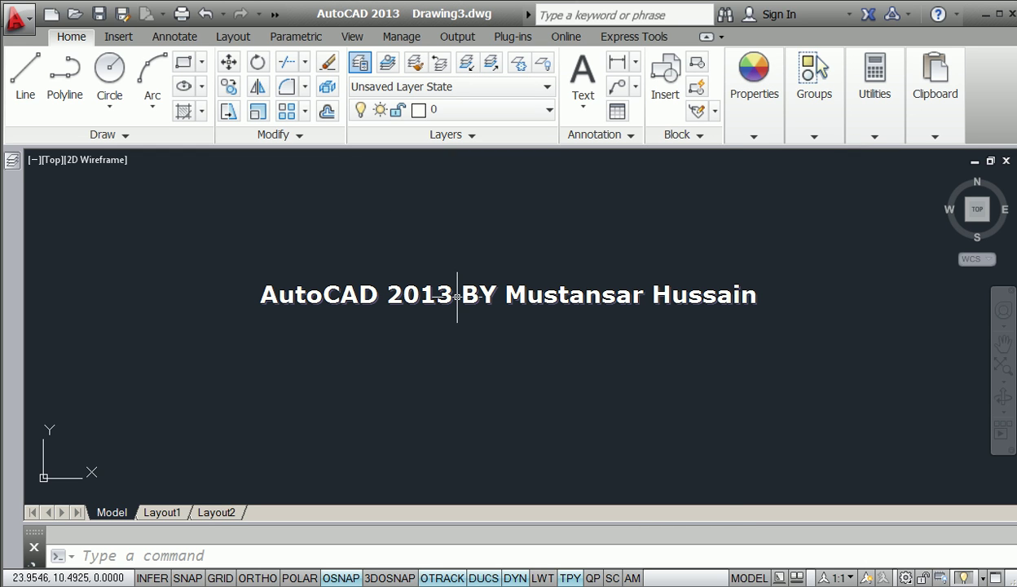
Open the layer manager and create four new layers.
{"action": "type", "text": "la"}
{"action": "key", "text": "Return"}
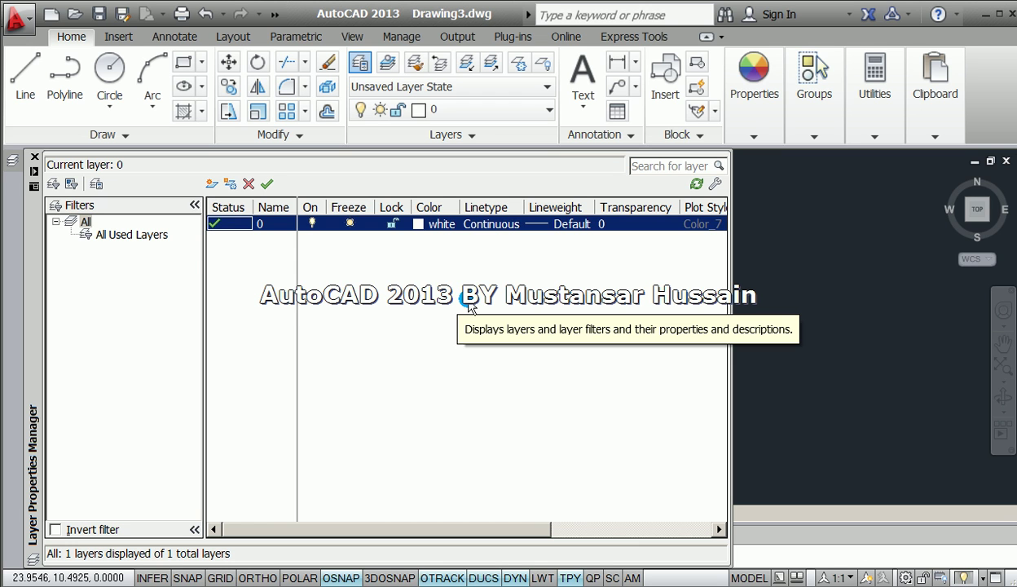
{"action": "key", "text": "alt+n"}
{"action": "key", "text": "alt+n"}
{"action": "key", "text": "alt+n"}
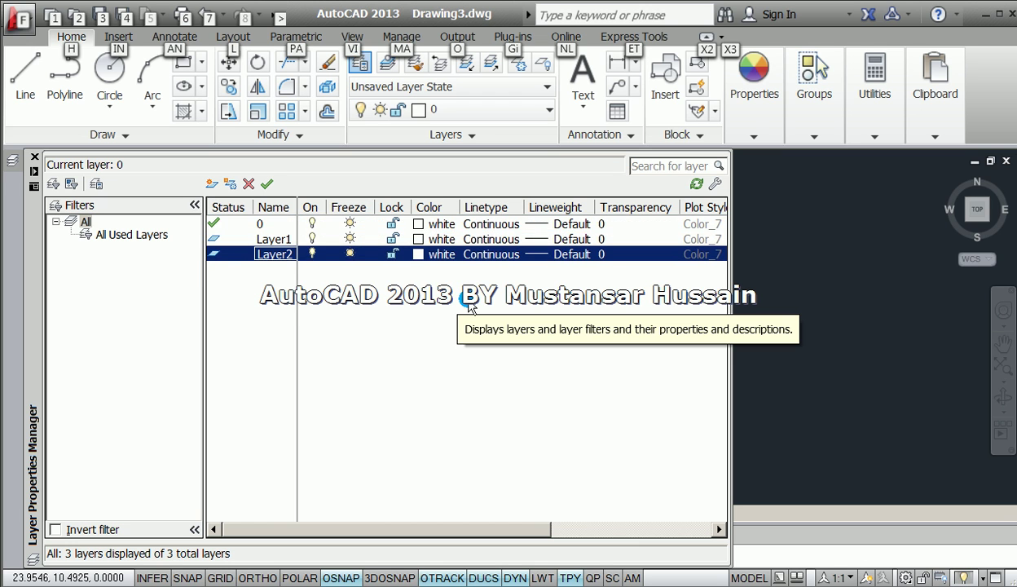
{"action": "key", "text": "alt+n"}
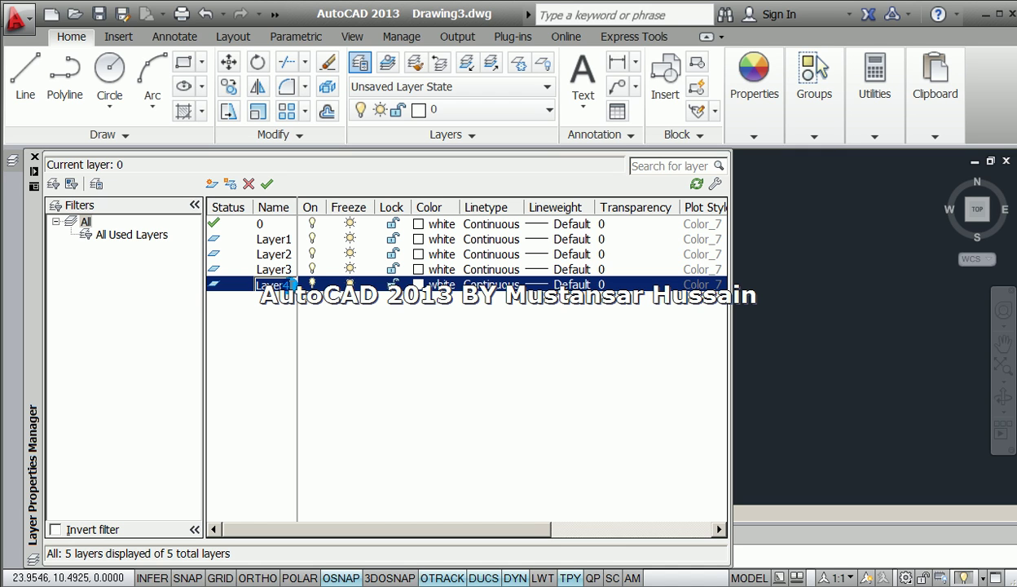
Rename the four new layers from the lowest row upward as rec, c, l and a.
{"action": "left_click", "coordinate": [280, 271]}
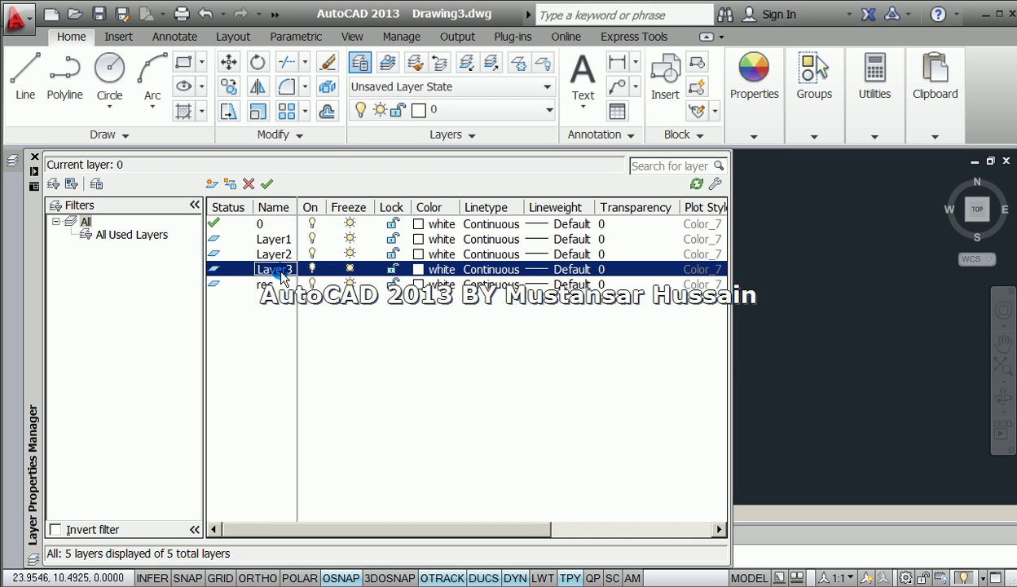
{"action": "left_click", "coordinate": [280, 274]}
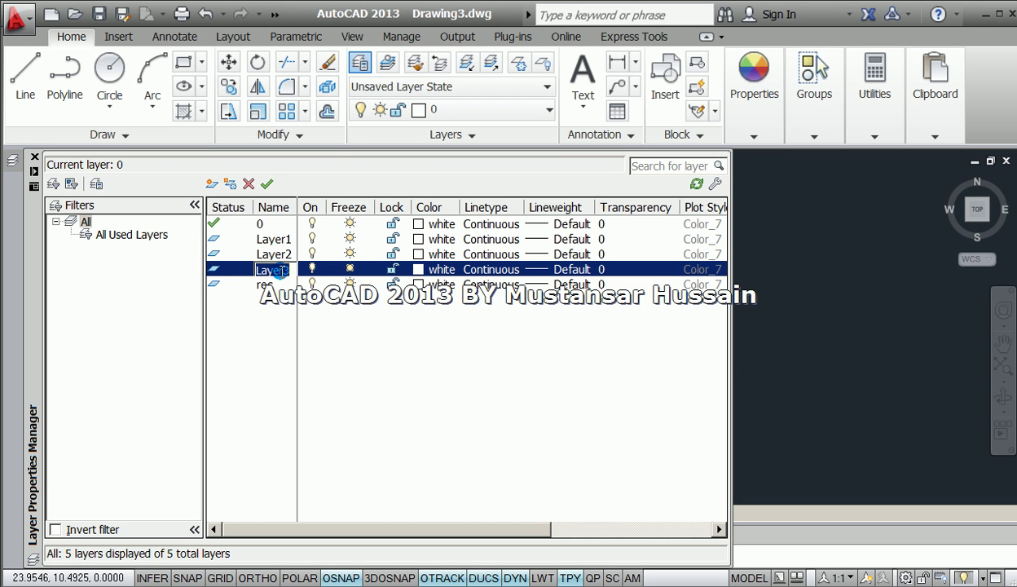
{"action": "left_click", "coordinate": [281, 256]}
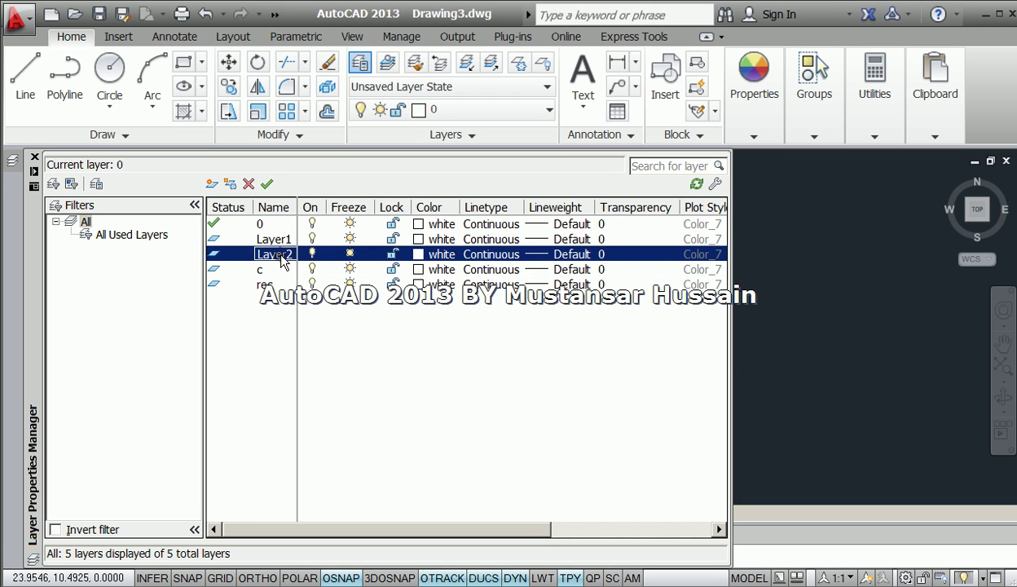
{"action": "left_click", "coordinate": [281, 256]}
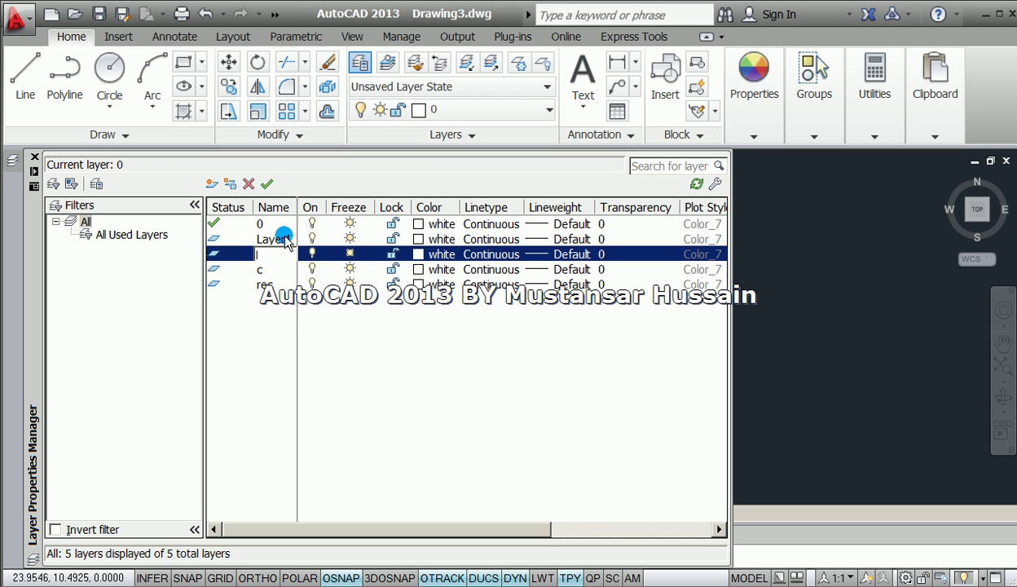
{"action": "type", "text": "l"}
{"action": "left_click", "coordinate": [284, 240]}
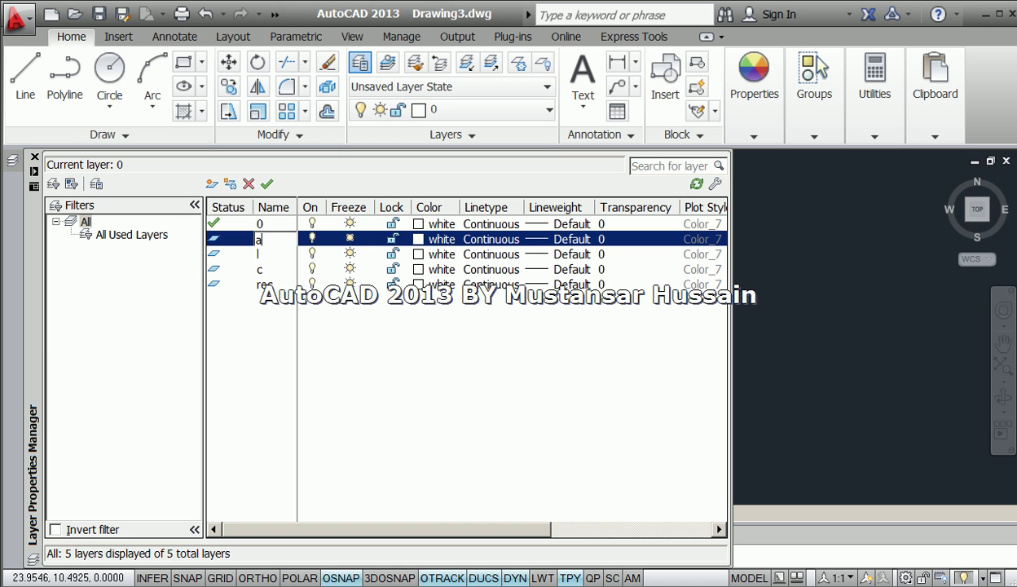
{"action": "left_click", "coordinate": [293, 269]}
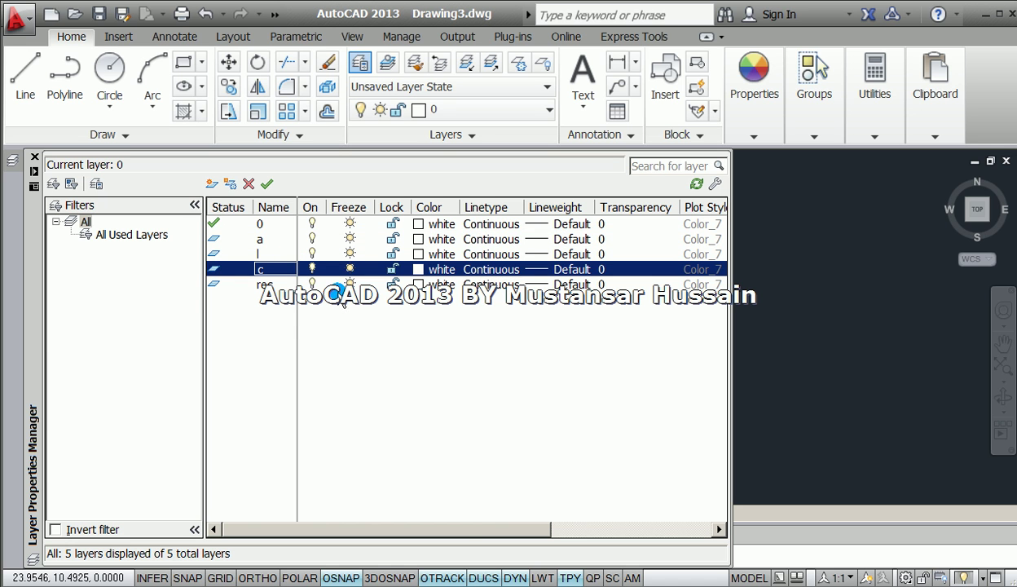
Set the color of layer rec to magenta and of layer c to blue.
{"action": "left_click", "coordinate": [425, 283]}
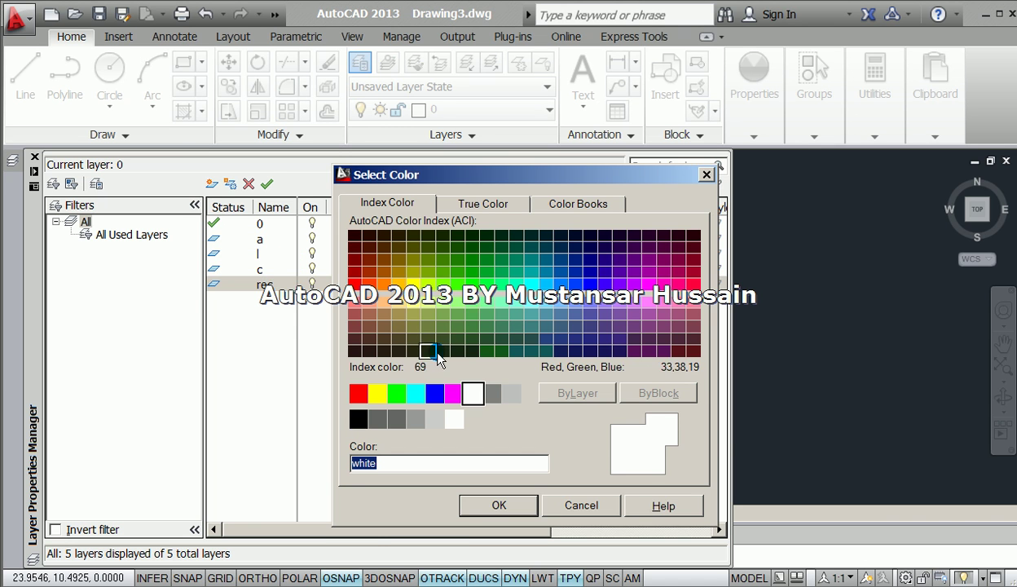
{"action": "left_click", "coordinate": [453, 393]}
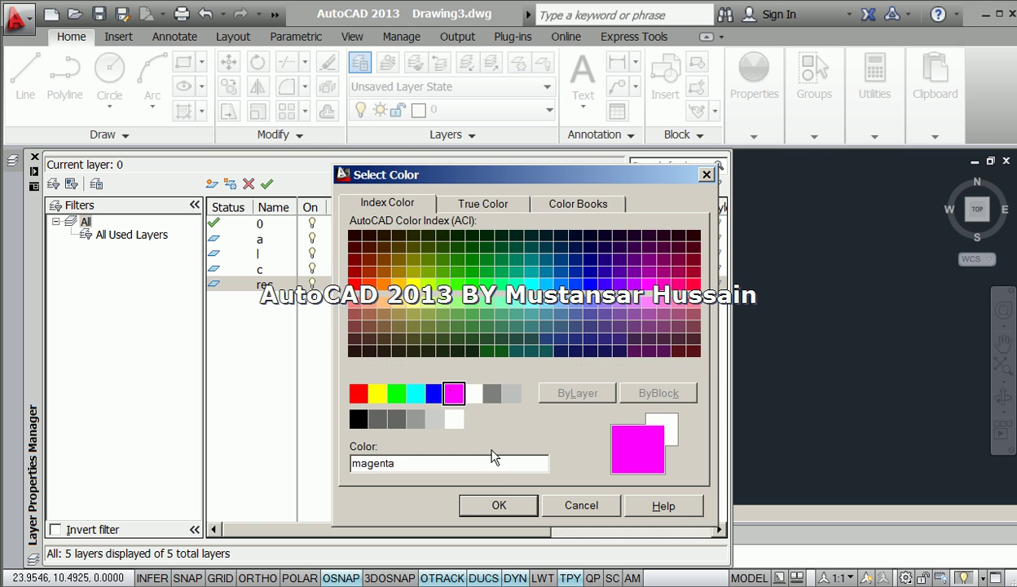
{"action": "left_click", "coordinate": [515, 505]}
{"action": "left_click", "coordinate": [416, 267]}
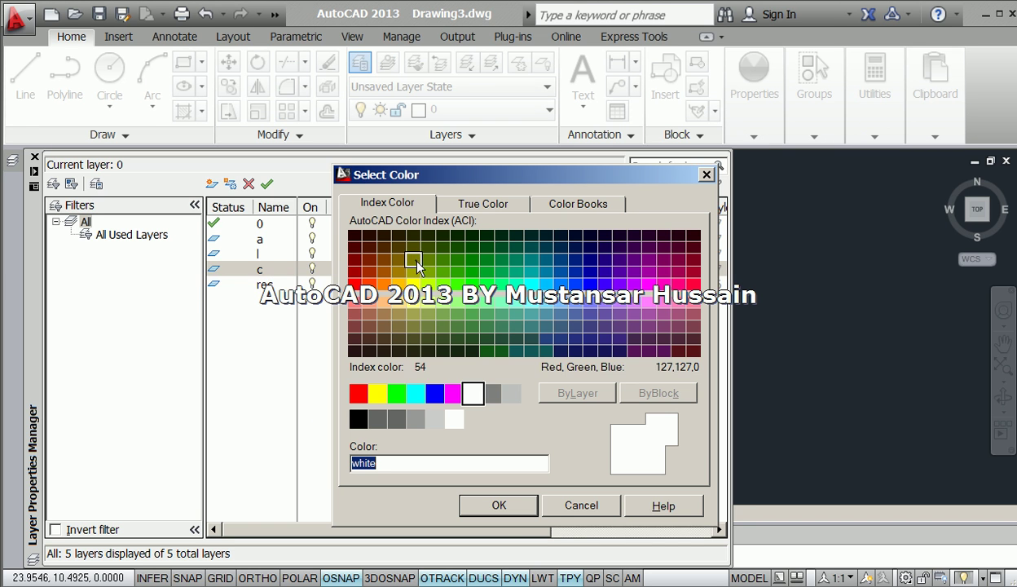
{"action": "left_click", "coordinate": [434, 394]}
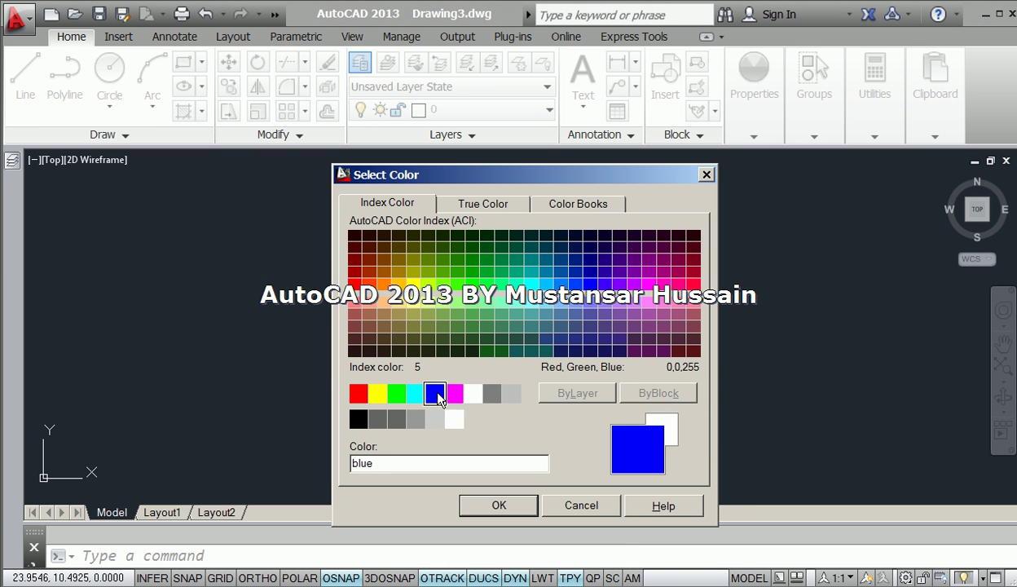
{"action": "left_click", "coordinate": [515, 503]}
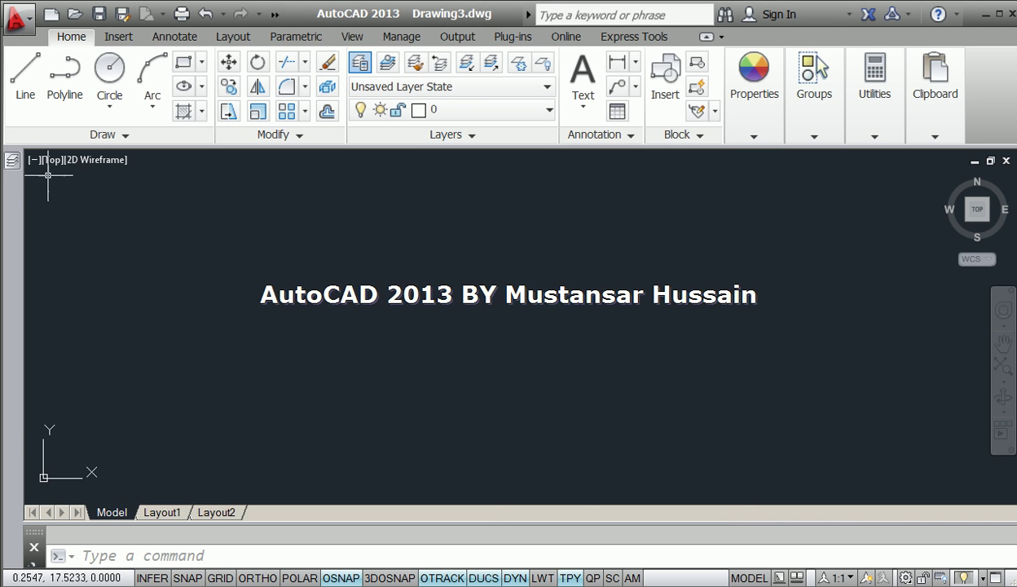
Set the color of layer l to yellow and of layer a to red.
{"action": "mouse_move", "coordinate": [17, 161]}
{"action": "left_click", "coordinate": [429, 254]}
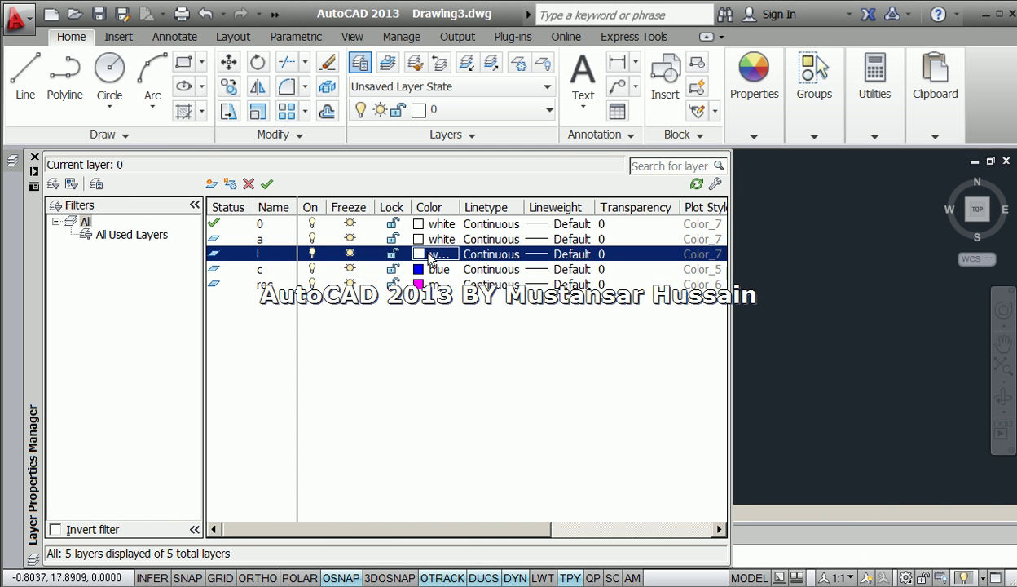
{"action": "left_click", "coordinate": [415, 394]}
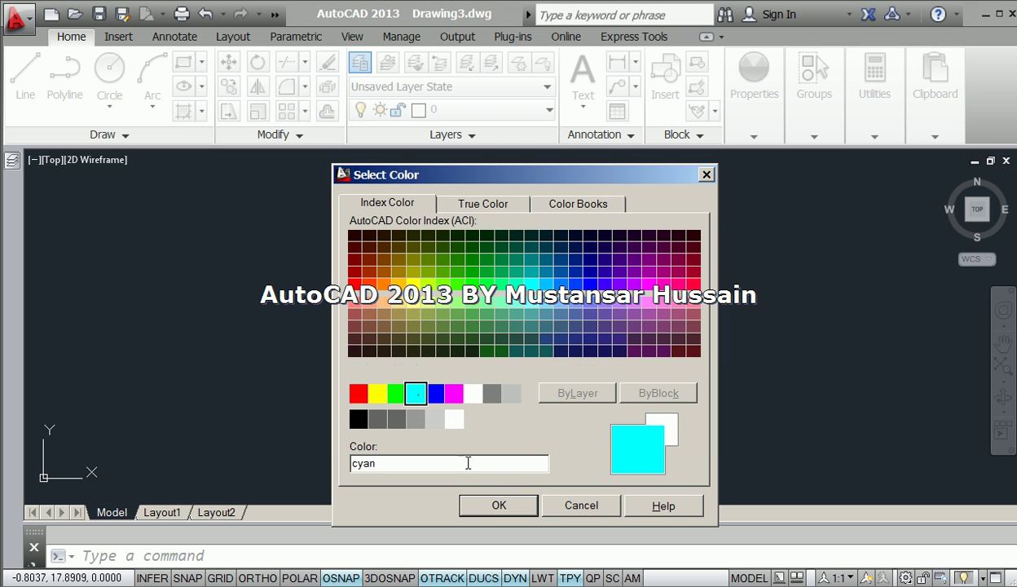
{"action": "left_click", "coordinate": [380, 392]}
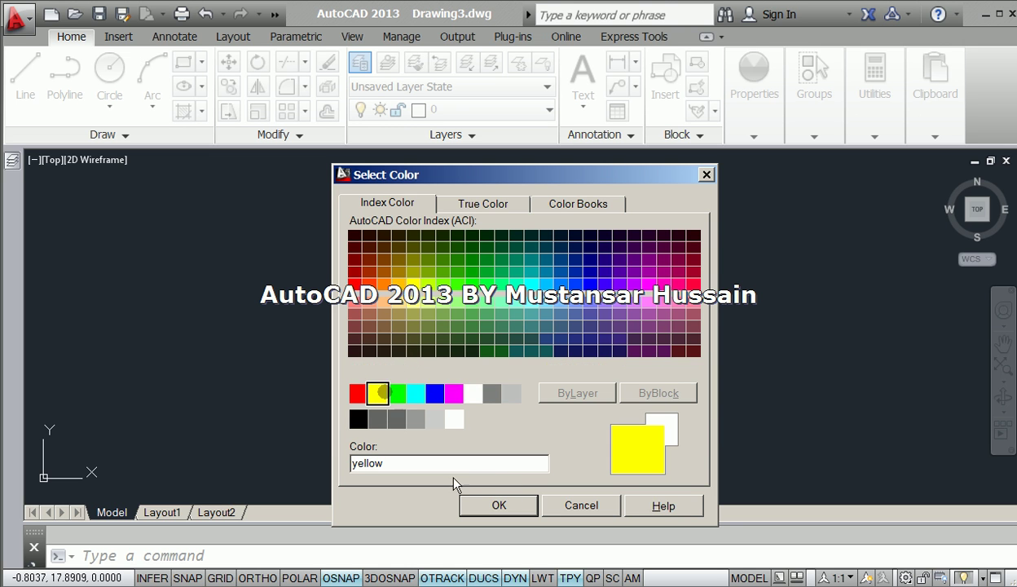
{"action": "left_click", "coordinate": [497, 504]}
{"action": "mouse_move", "coordinate": [16, 159]}
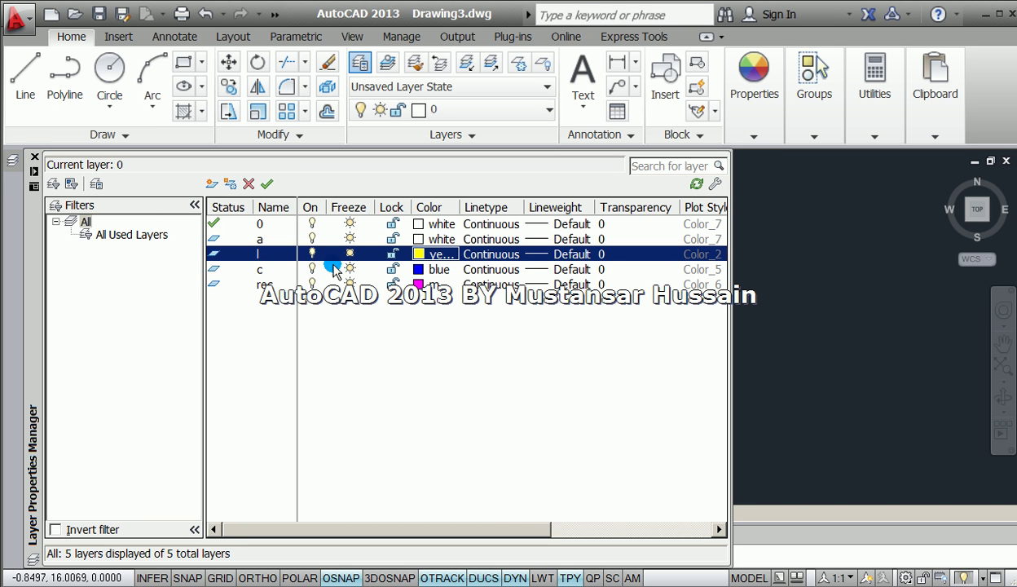
{"action": "left_click", "coordinate": [413, 241]}
{"action": "left_click", "coordinate": [358, 393]}
{"action": "left_click", "coordinate": [494, 507]}
Make layer a current and draw a three-point arc rising to the right in the left part of the drawing area.
{"action": "left_click", "coordinate": [506, 108]}
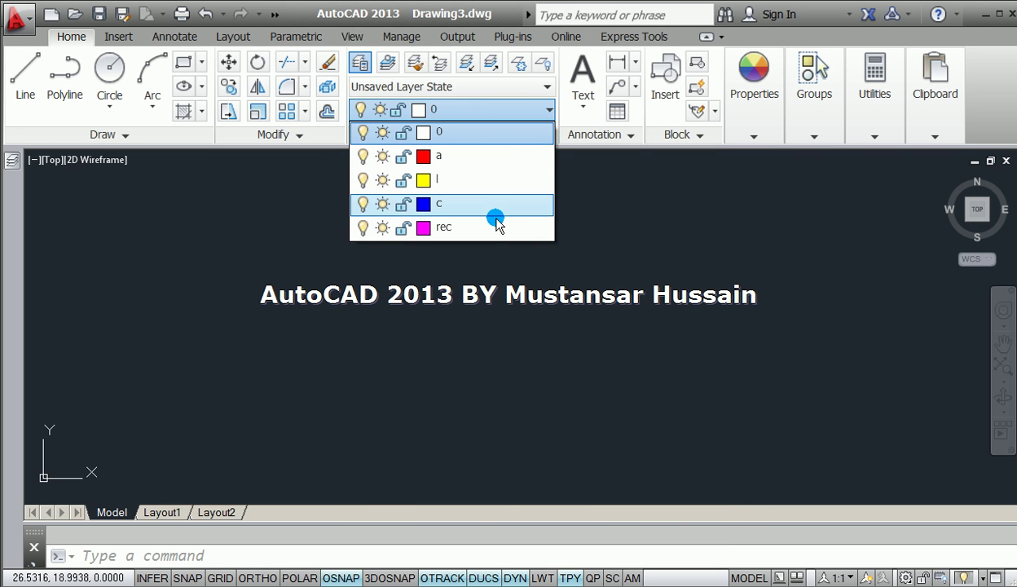
{"action": "left_click", "coordinate": [467, 158]}
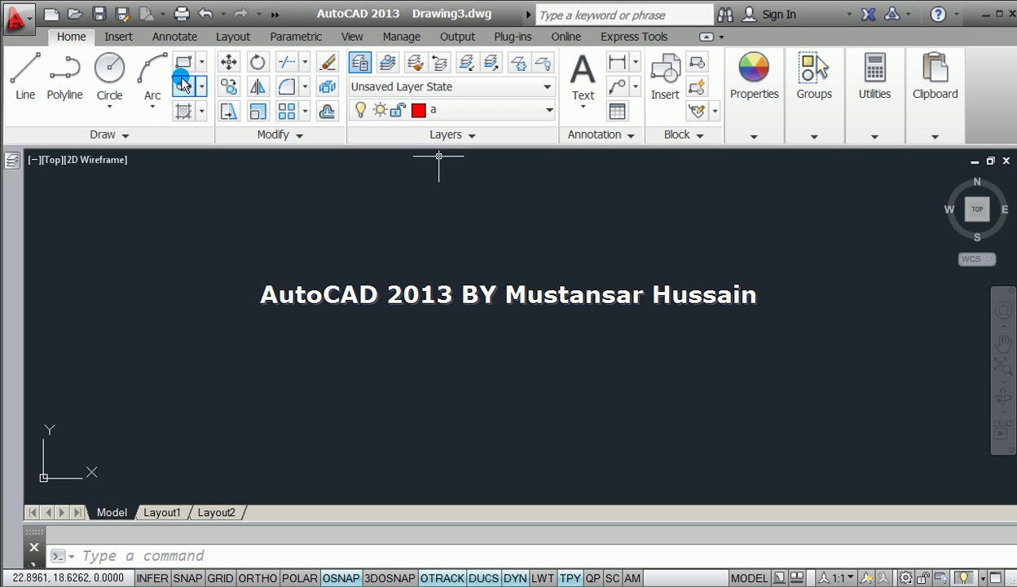
{"action": "left_click", "coordinate": [153, 75]}
{"action": "left_click", "coordinate": [161, 377]}
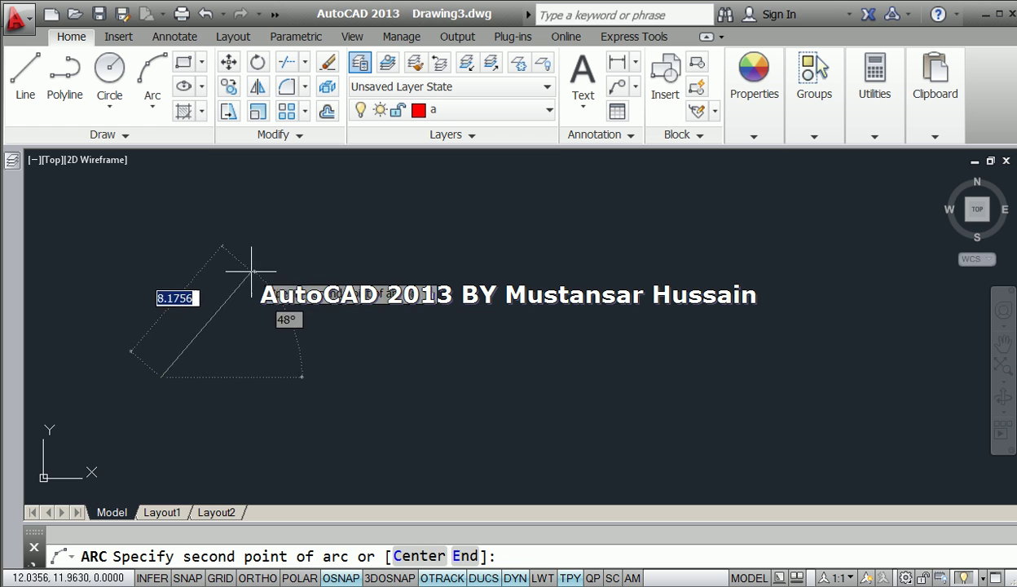
{"action": "left_click", "coordinate": [266, 266]}
{"action": "left_click", "coordinate": [332, 223]}
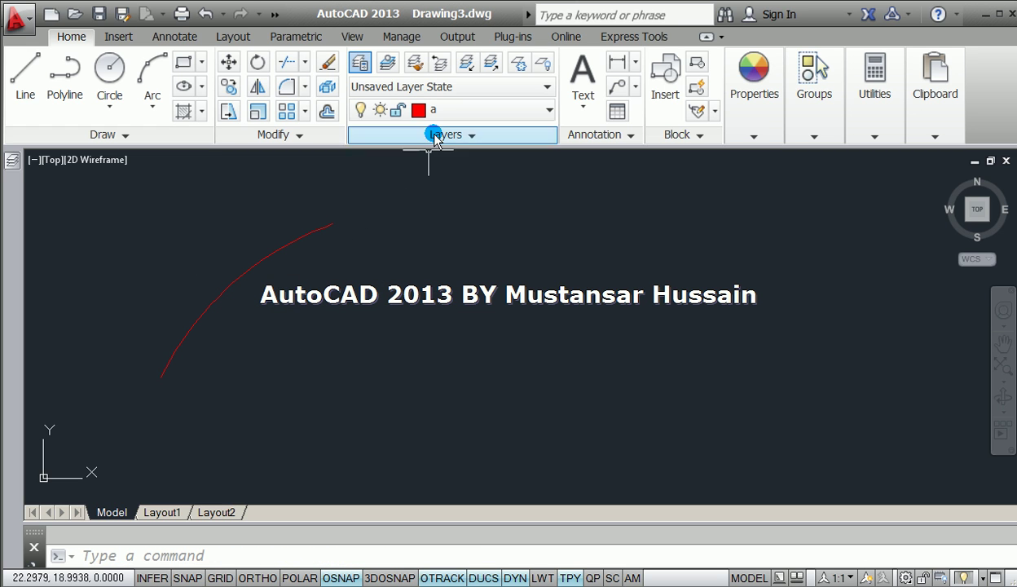
Make layer c current and draw a large circle centered just right of the arc, overlapping the arc's upper part.
{"action": "left_click", "coordinate": [466, 109]}
{"action": "left_click", "coordinate": [456, 180]}
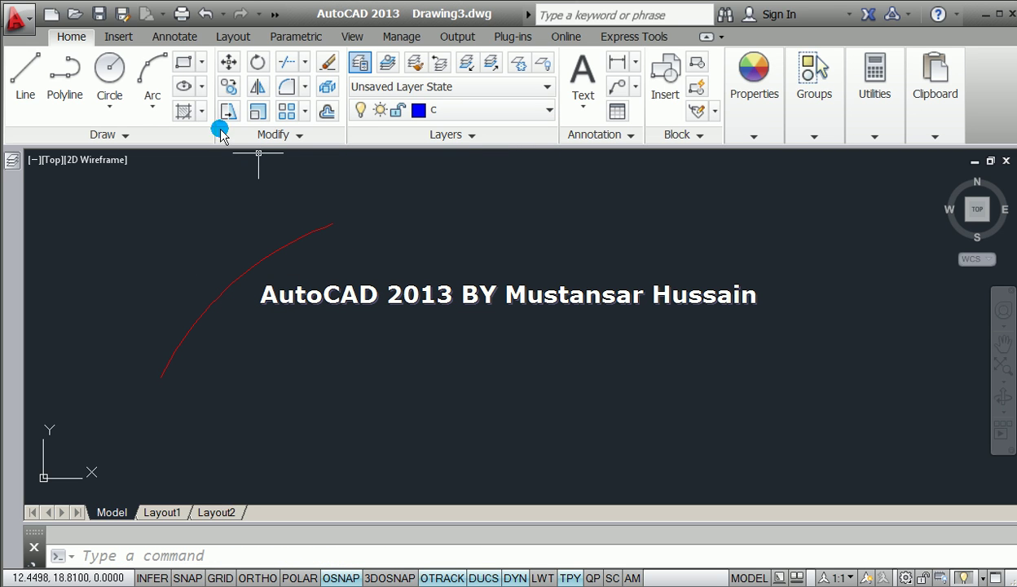
{"action": "left_click", "coordinate": [109, 72]}
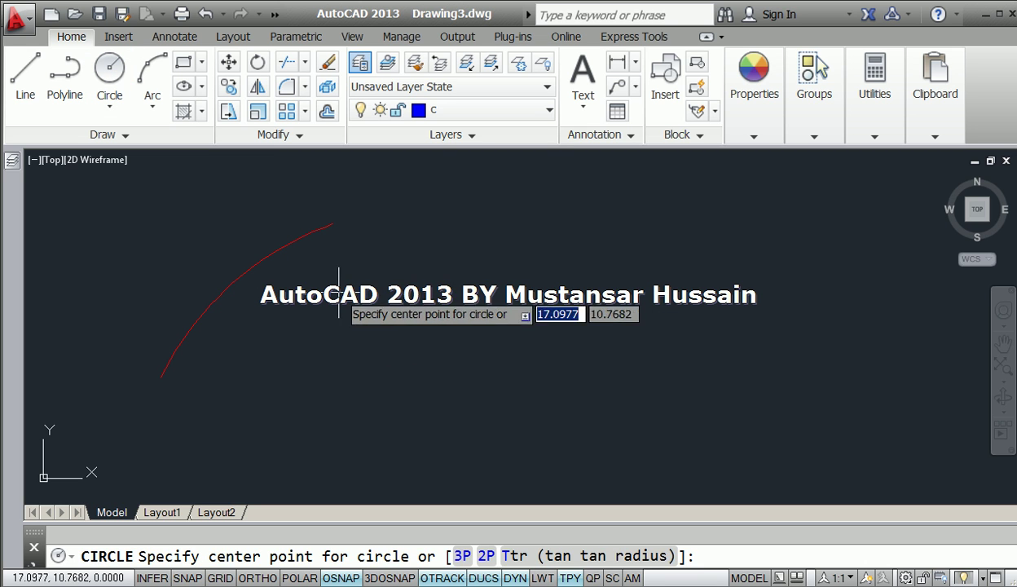
{"action": "left_click", "coordinate": [365, 290]}
{"action": "left_click", "coordinate": [466, 360]}
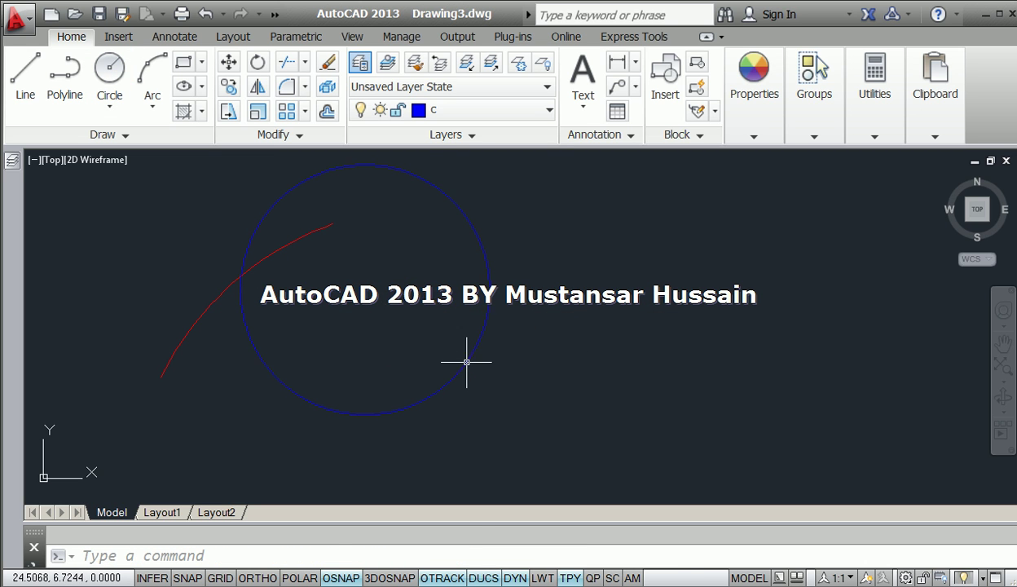
On layer l with Ortho on, draw a horizontal line about 27 units long from inside the circle, ending in a vertical segment about 0.87 units up.
{"action": "left_click", "coordinate": [445, 114]}
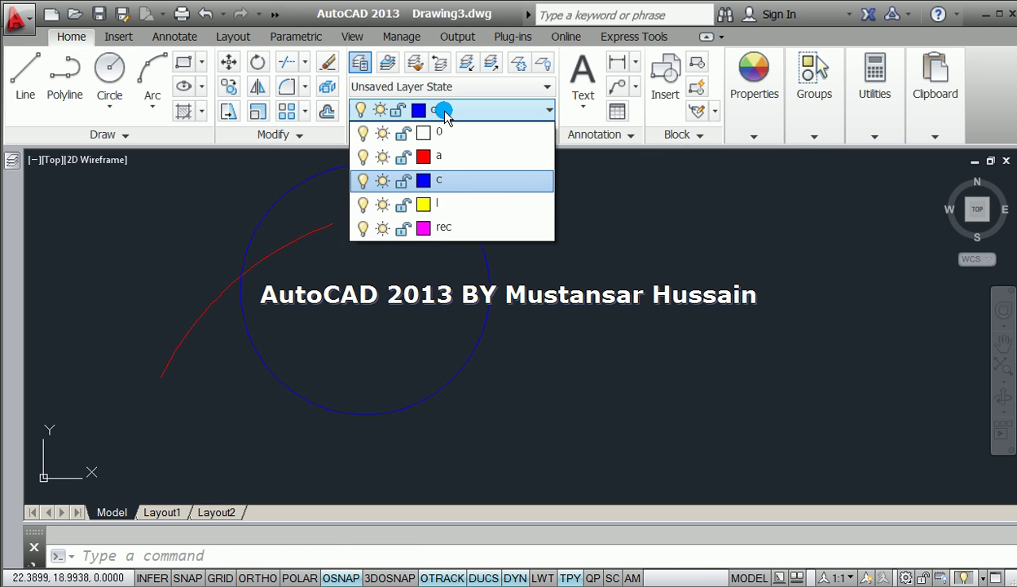
{"action": "left_click", "coordinate": [465, 202]}
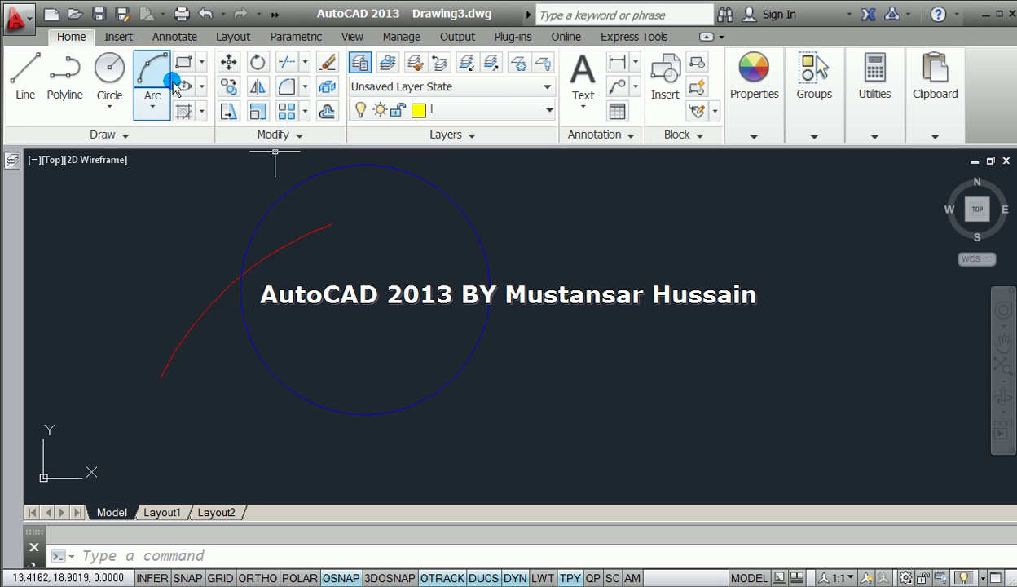
{"action": "left_click", "coordinate": [24, 78]}
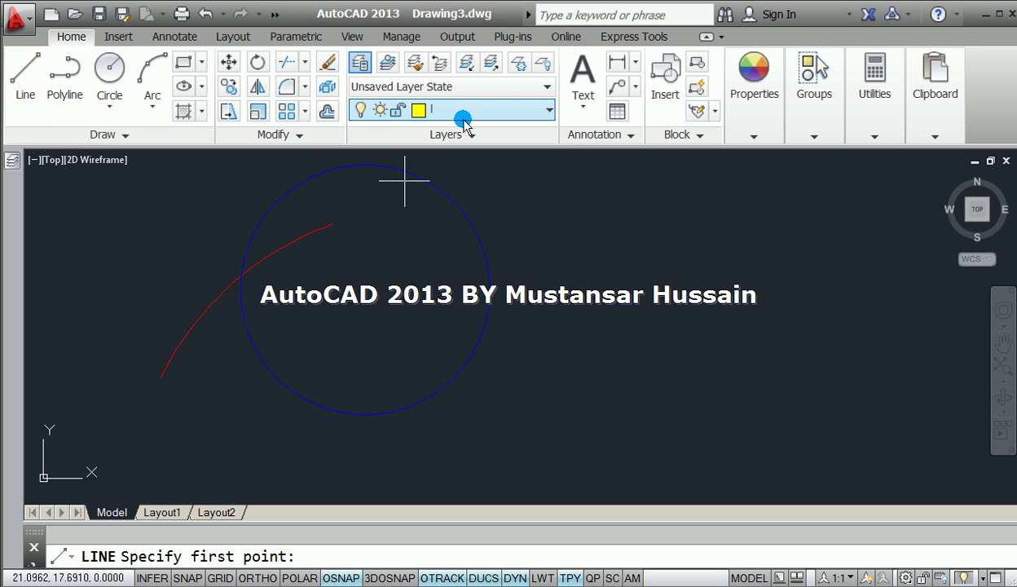
{"action": "left_click", "coordinate": [394, 347]}
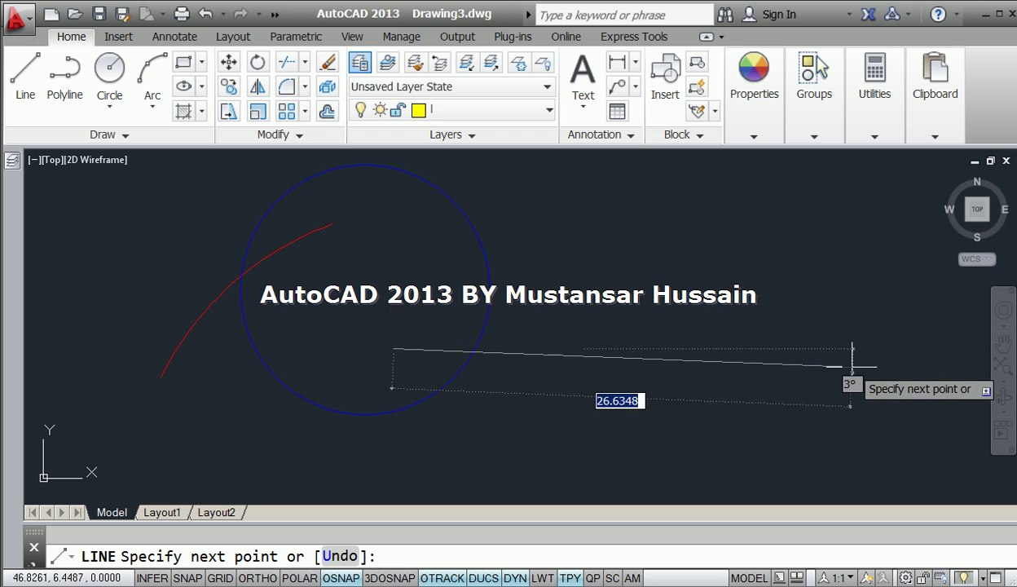
{"action": "key", "text": "F8"}
{"action": "left_click", "coordinate": [854, 333]}
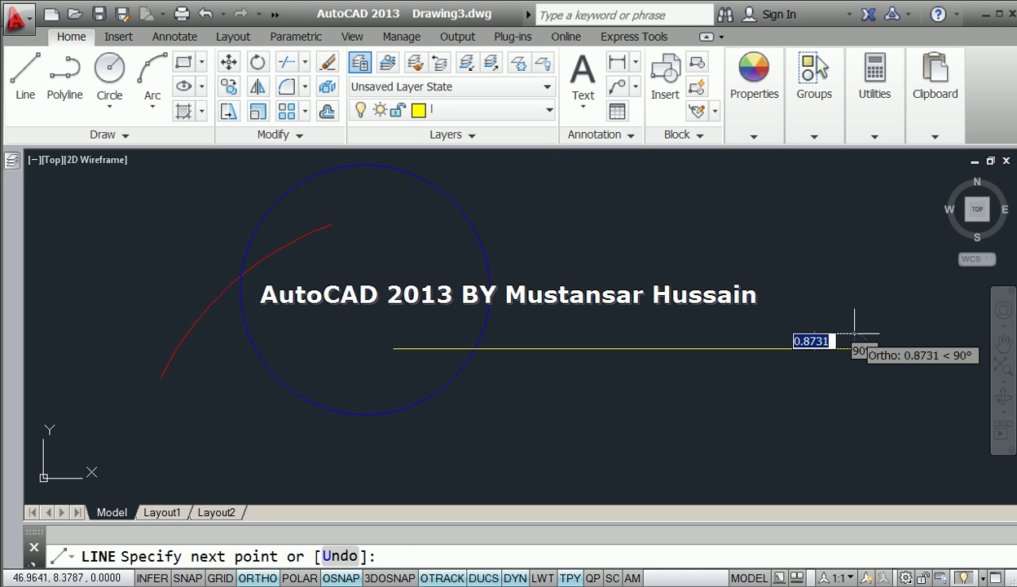
{"action": "left_click", "coordinate": [853, 333]}
{"action": "key", "text": "Return"}
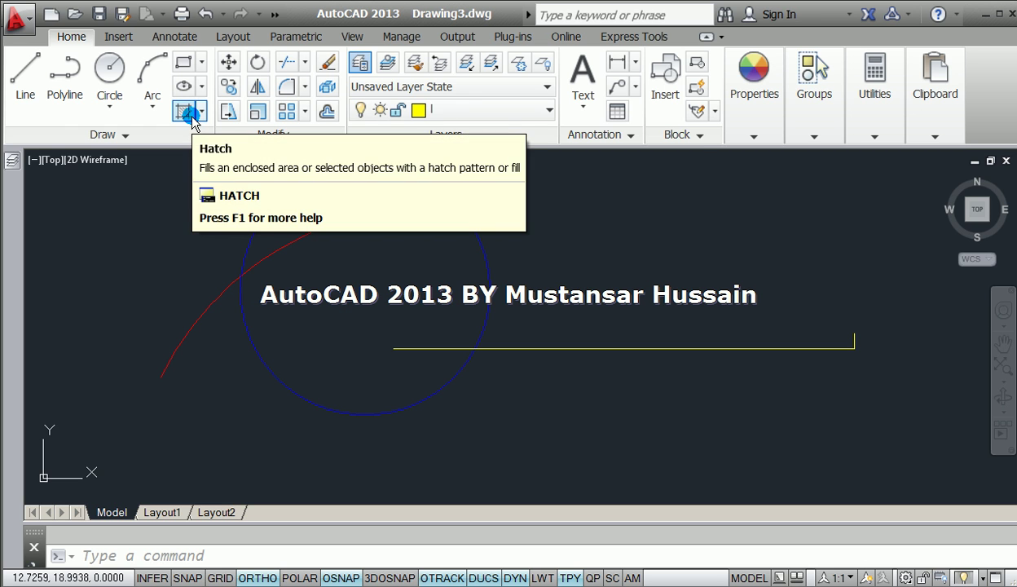
Make layer rec current and draw a wide rectangle across the horizontal line, starting inside the circle's right edge.
{"action": "left_click", "coordinate": [432, 111]}
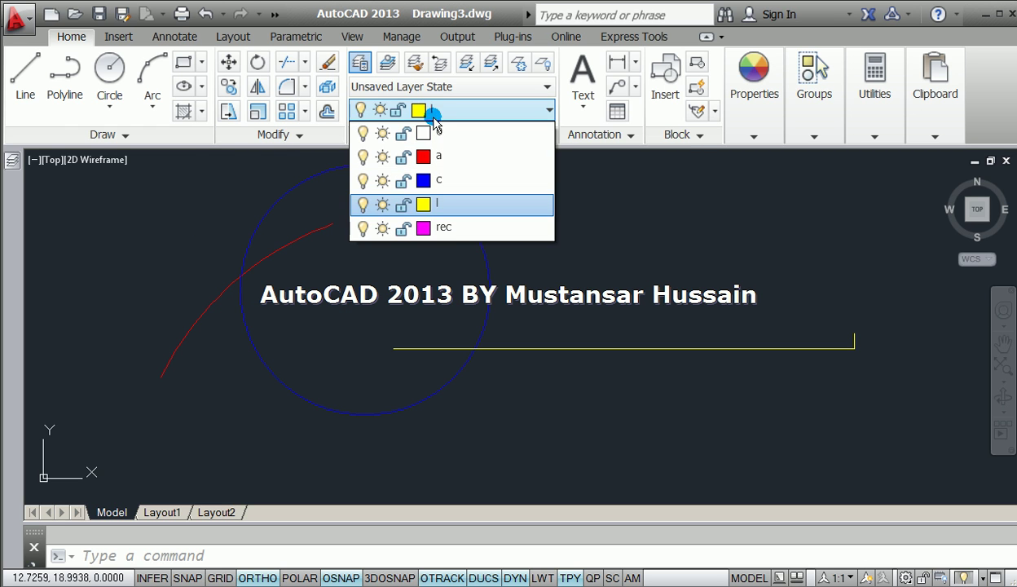
{"action": "left_click", "coordinate": [449, 228]}
{"action": "left_click", "coordinate": [188, 67]}
{"action": "left_click", "coordinate": [461, 274]}
{"action": "left_click", "coordinate": [810, 416]}
{"action": "mouse_move", "coordinate": [592, 292]}
{"action": "middle_mouse_down"}
{"action": "mouse_move", "coordinate": [579, 322]}
{"action": "mouse_move", "coordinate": [593, 302]}
{"action": "middle_mouse_up"}
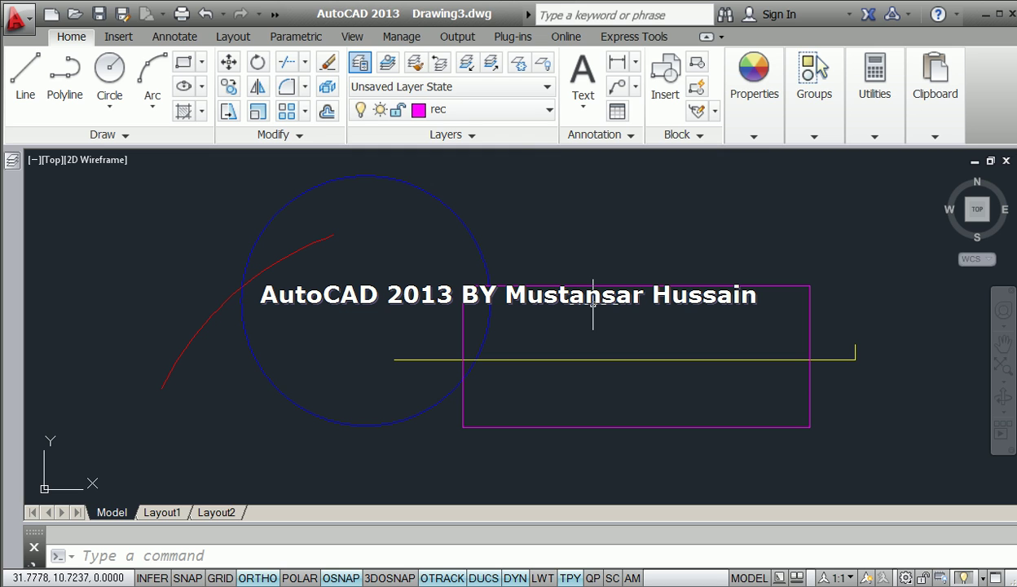
Make layer l the current layer.
{"action": "left_click", "coordinate": [498, 110]}
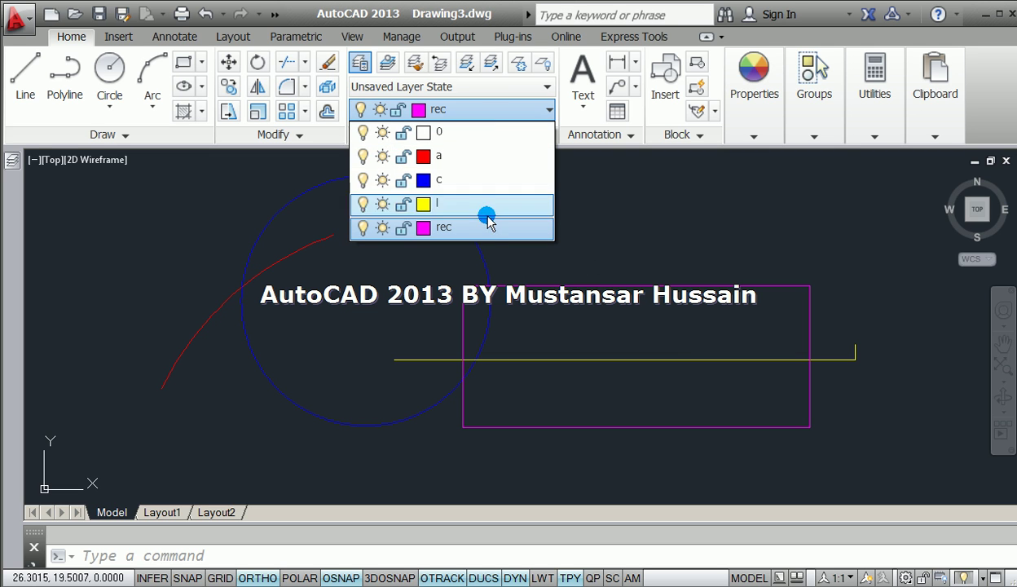
{"action": "left_click", "coordinate": [446, 204]}
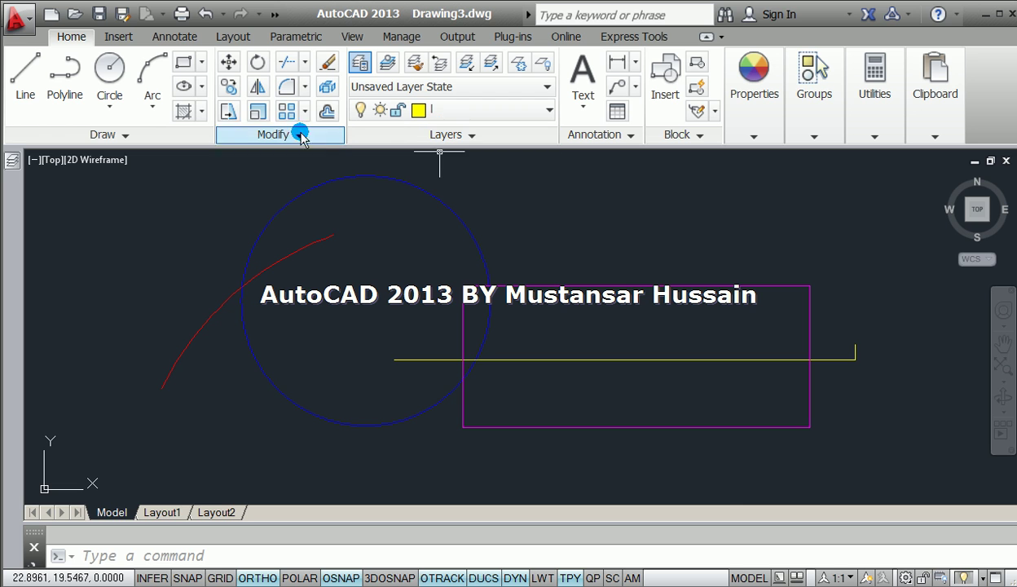
{"action": "mouse_move", "coordinate": [13, 167]}
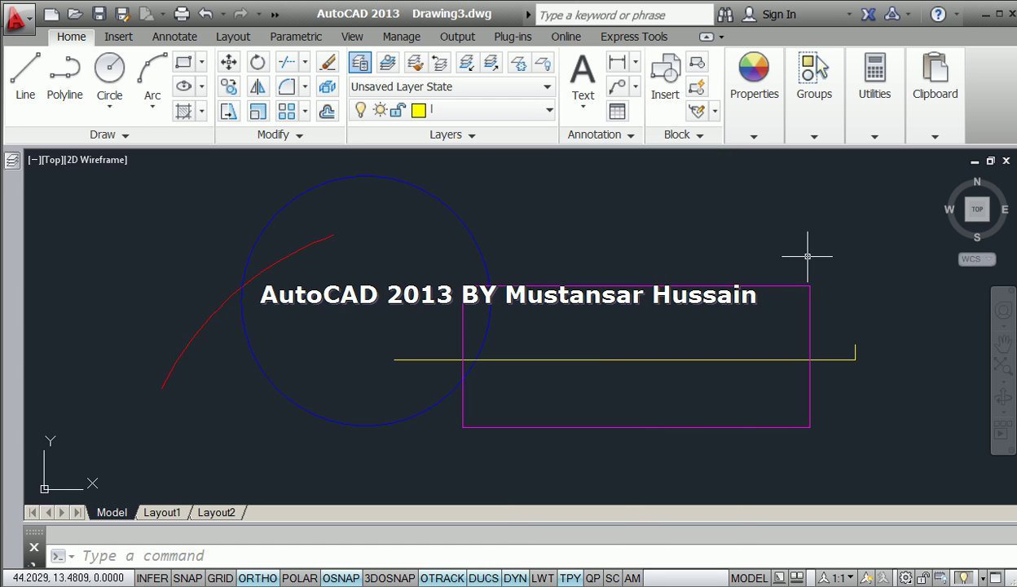
{"action": "middle_click_drag", "start_coordinate": [585, 222], "coordinate": [589, 230]}
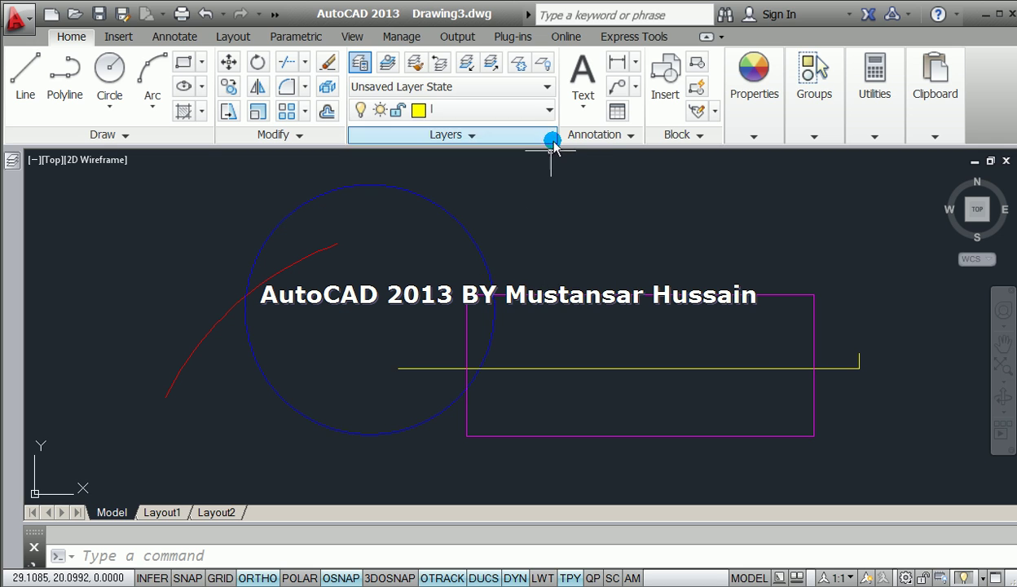
{"action": "left_click", "coordinate": [545, 110]}
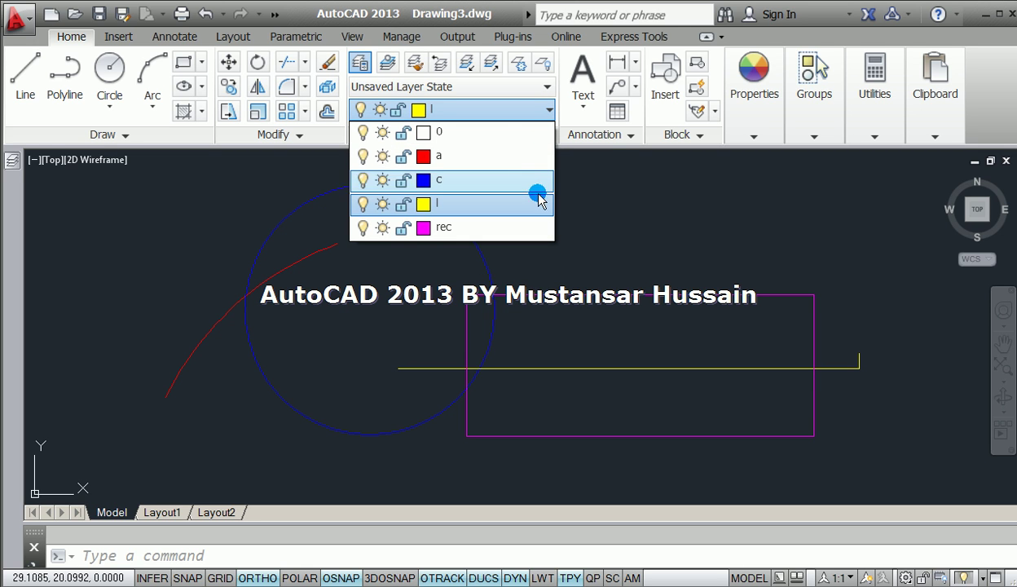
{"action": "left_click", "coordinate": [622, 227]}
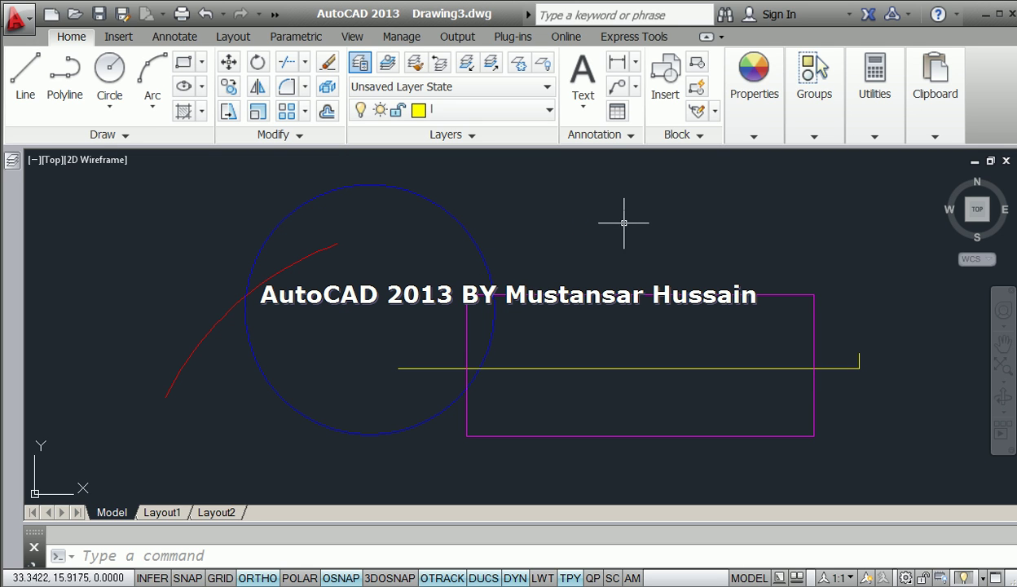
{"action": "middle_click_drag", "start_coordinate": [540, 224], "coordinate": [538, 231]}
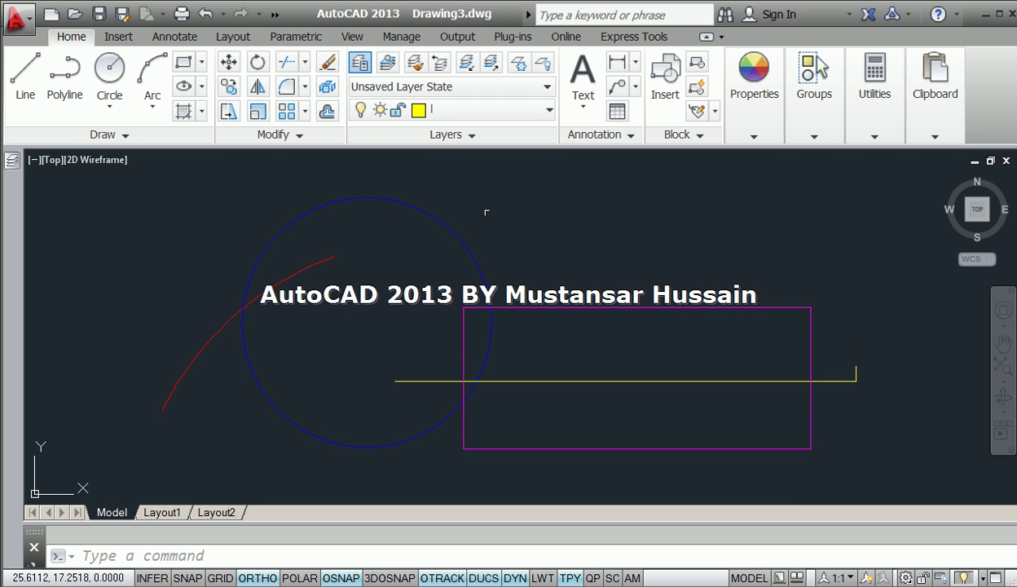
Make the large blue circle's layer current by picking that circle, and draw a slightly smaller circle overlapping its upper-right part.
{"action": "left_click", "coordinate": [389, 63]}
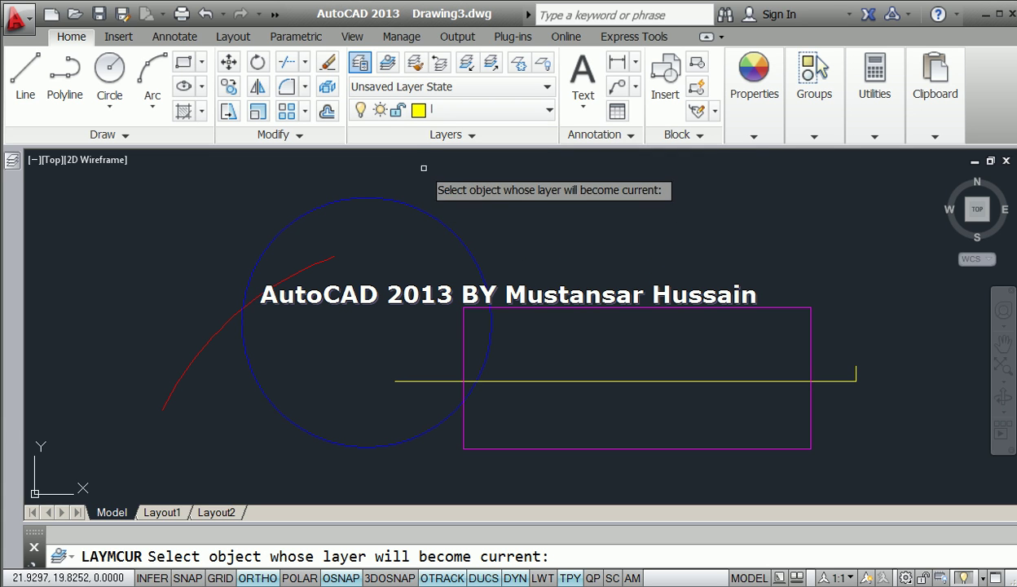
{"action": "left_click", "coordinate": [424, 210]}
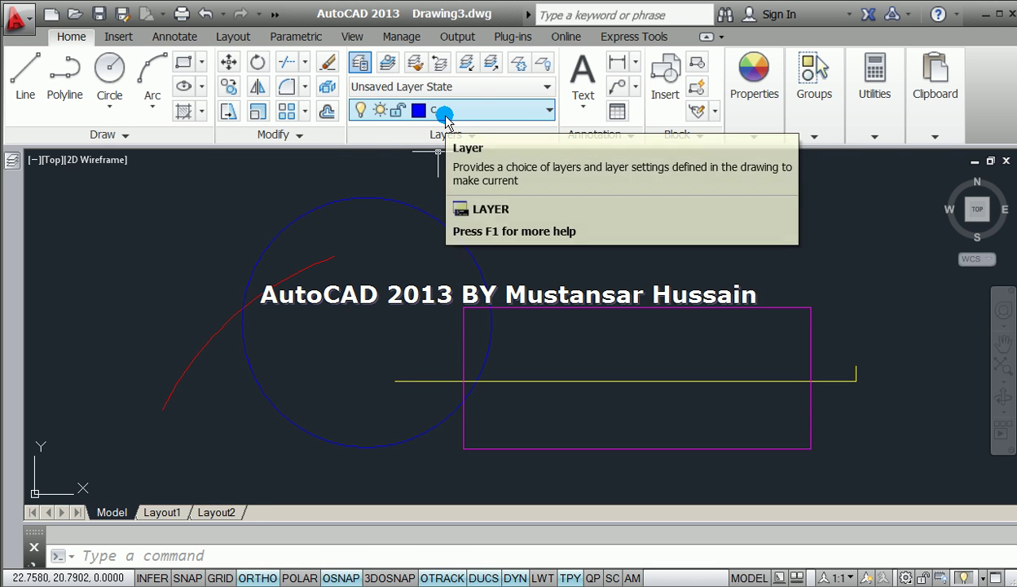
{"action": "left_click", "coordinate": [110, 73]}
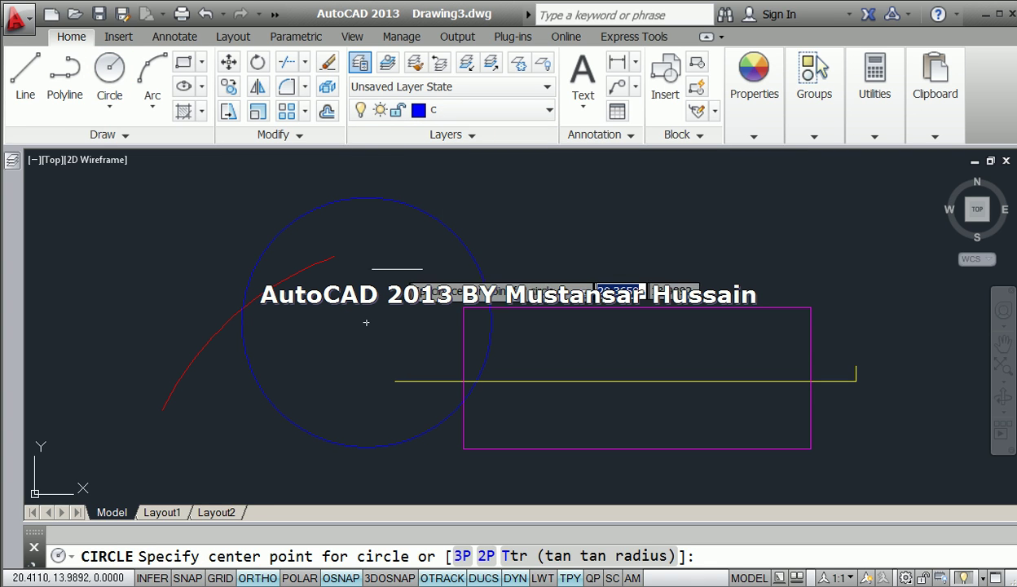
{"action": "left_click", "coordinate": [407, 269]}
{"action": "left_click", "coordinate": [513, 311]}
In an empty area above the existing shapes, draw a circle on layer c.
{"action": "scroll", "coordinate": [535, 290], "scroll_direction": "down", "scroll_amount": 5}
{"action": "middle_click_drag", "start_coordinate": [690, 304], "coordinate": [627, 307]}
{"action": "scroll", "coordinate": [549, 275], "scroll_direction": "up", "scroll_amount": 6}
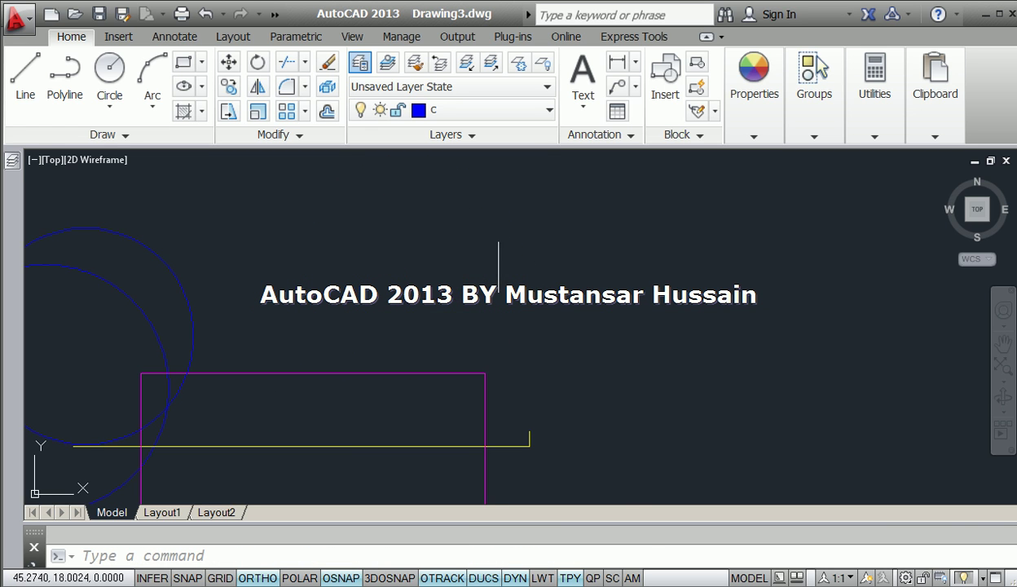
{"action": "mouse_move", "coordinate": [531, 233]}
{"action": "middle_mouse_down"}
{"action": "mouse_move", "coordinate": [436, 357]}
{"action": "mouse_move", "coordinate": [405, 420]}
{"action": "middle_mouse_up"}
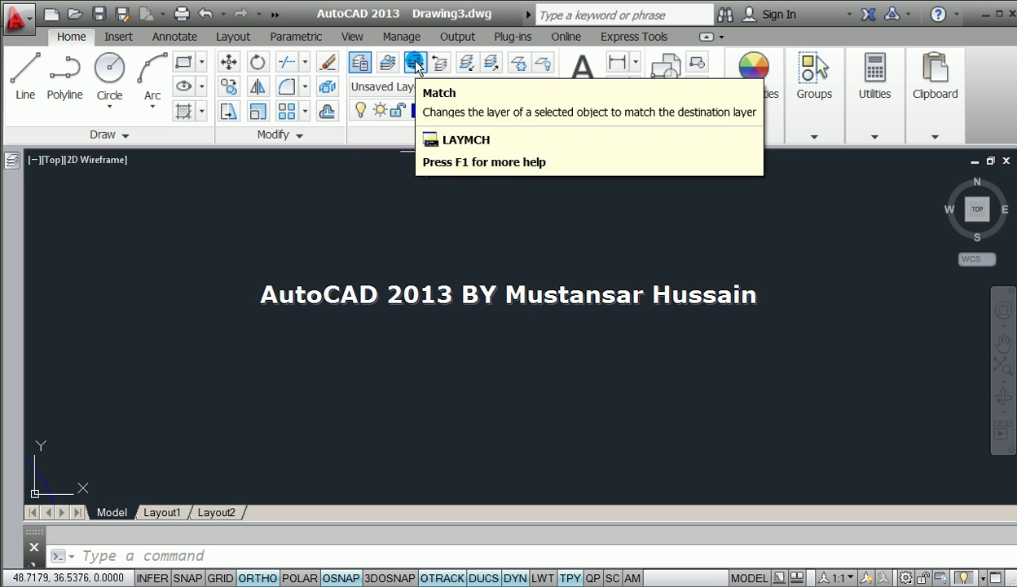
{"action": "left_click", "coordinate": [444, 116]}
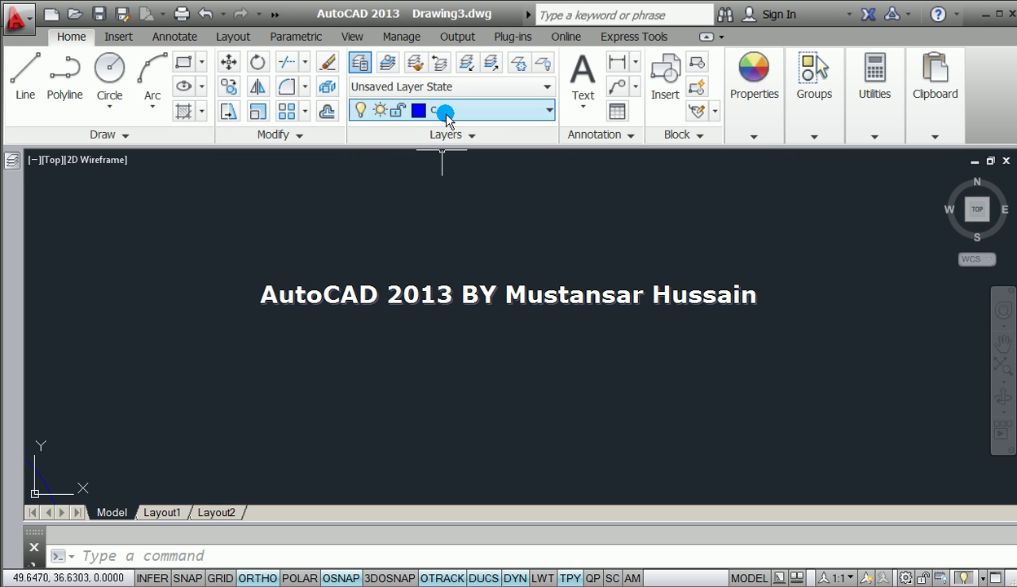
{"action": "left_click", "coordinate": [463, 185]}
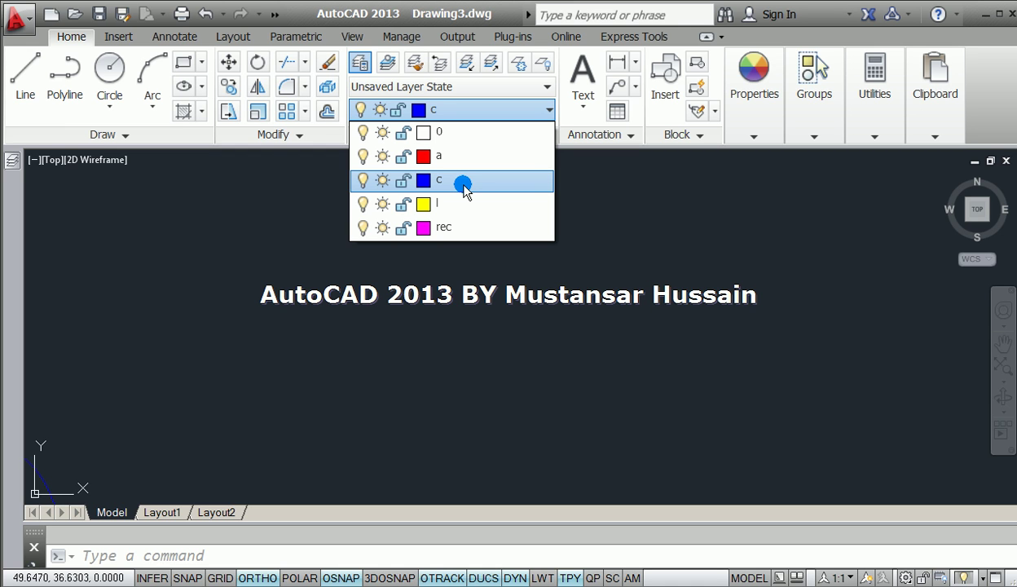
{"action": "left_click", "coordinate": [103, 77]}
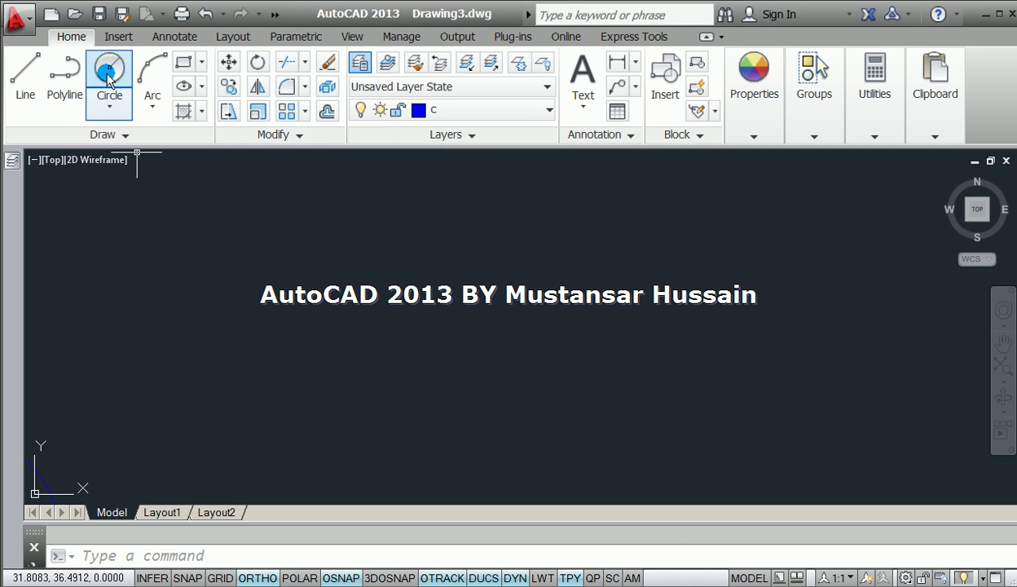
{"action": "left_click", "coordinate": [254, 298]}
{"action": "left_click", "coordinate": [319, 365]}
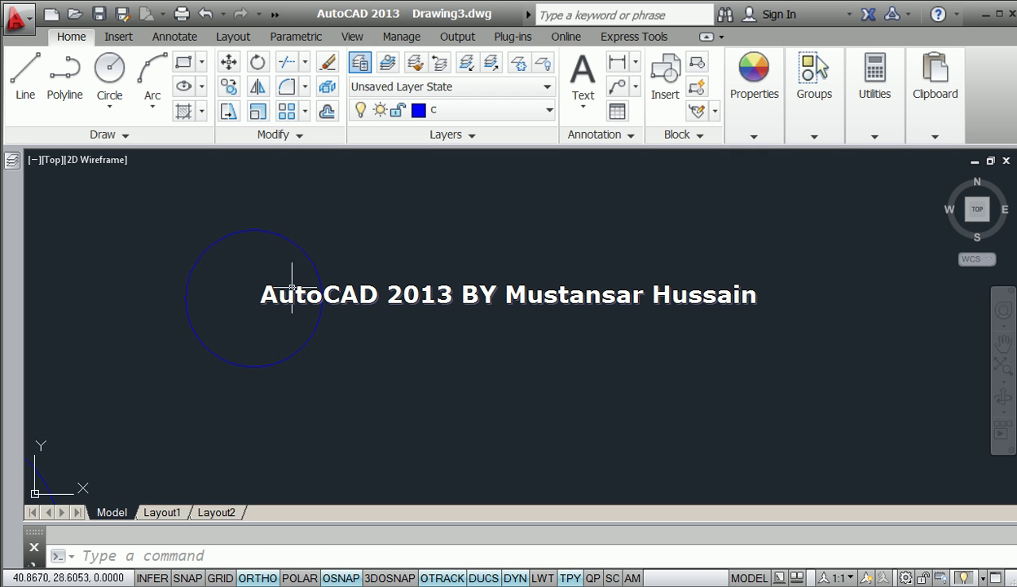
Make layer a current and draw a similar-sized circle to the right of the new blue circle, without overlapping it.
{"action": "left_click", "coordinate": [532, 109]}
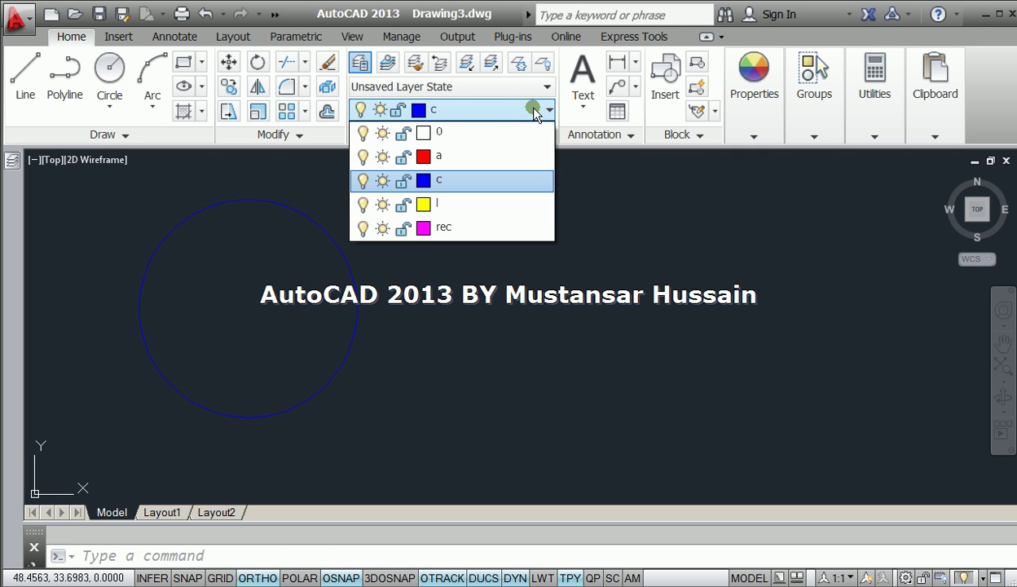
{"action": "left_click", "coordinate": [435, 160]}
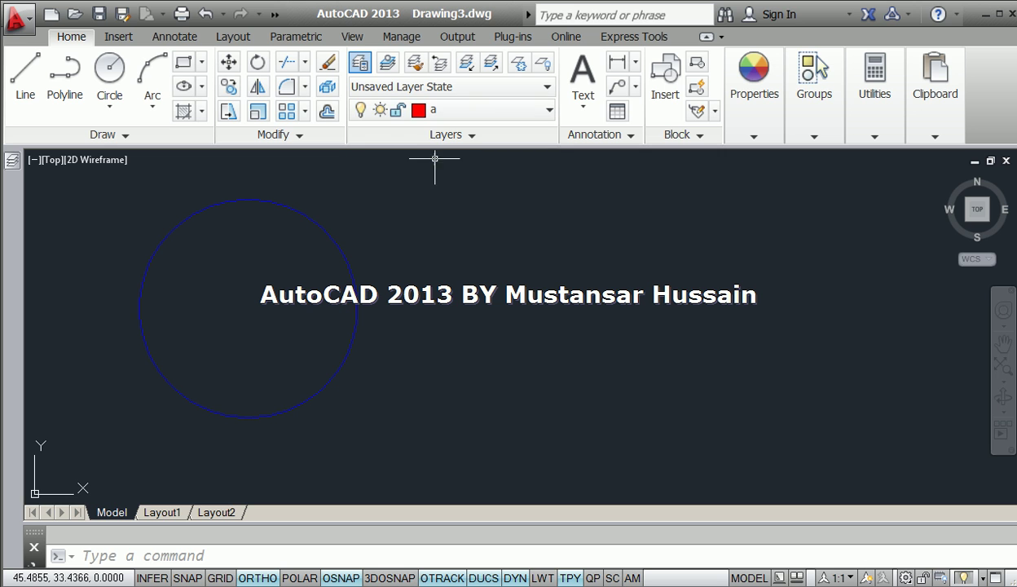
{"action": "left_click", "coordinate": [109, 69]}
{"action": "left_click", "coordinate": [564, 270]}
{"action": "left_click", "coordinate": [669, 384]}
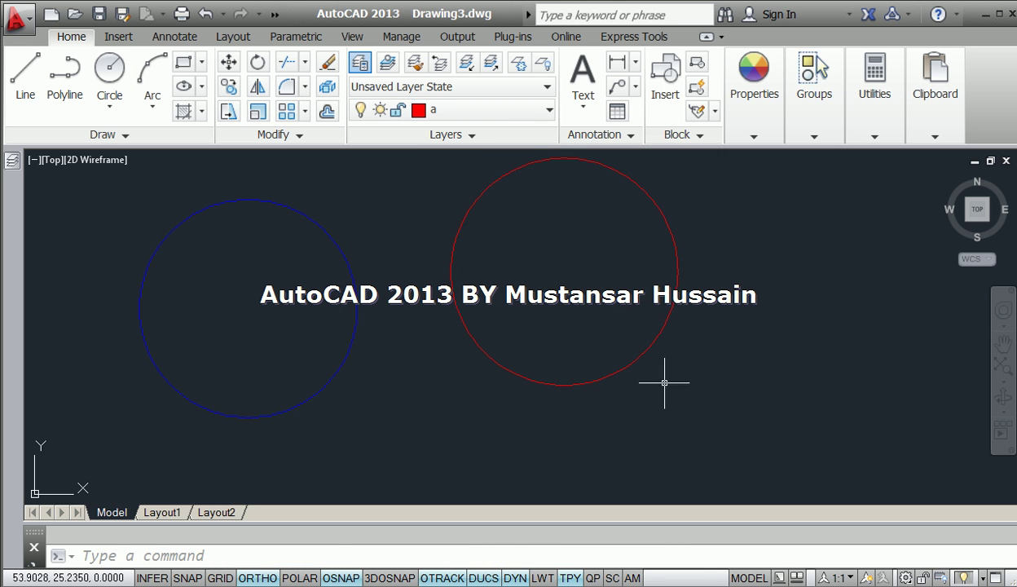
Match the red circle's layer to that of the blue circle beside it using Layer Match.
{"action": "middle_click_drag", "start_coordinate": [544, 234], "coordinate": [568, 276]}
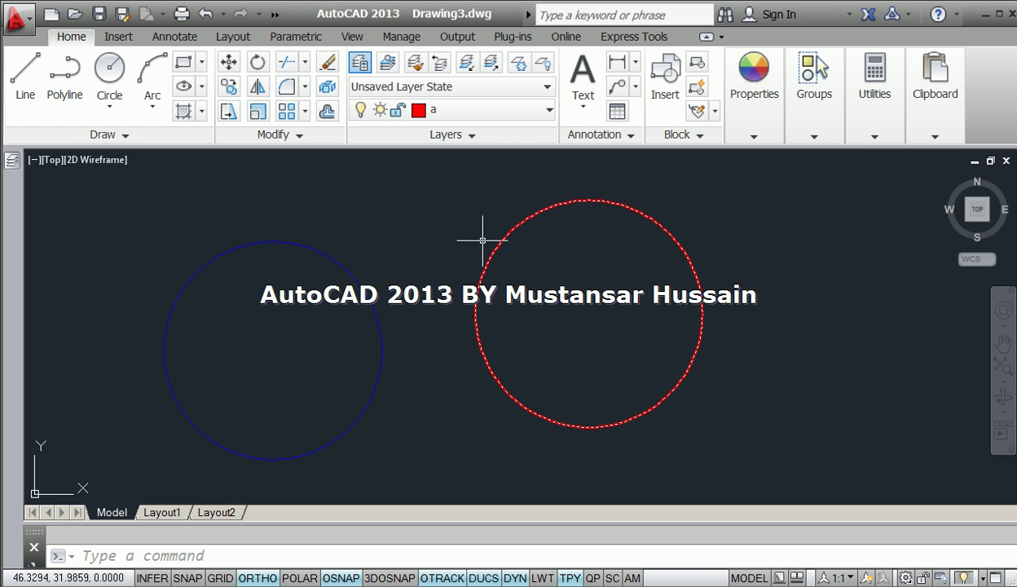
{"action": "middle_click_drag", "start_coordinate": [351, 270], "coordinate": [364, 255]}
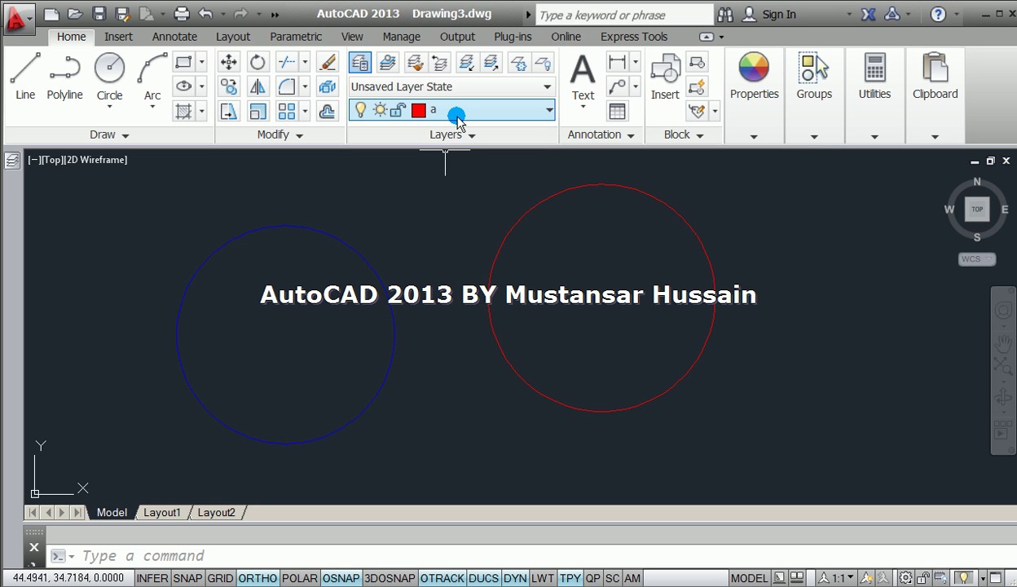
{"action": "left_click", "coordinate": [415, 65]}
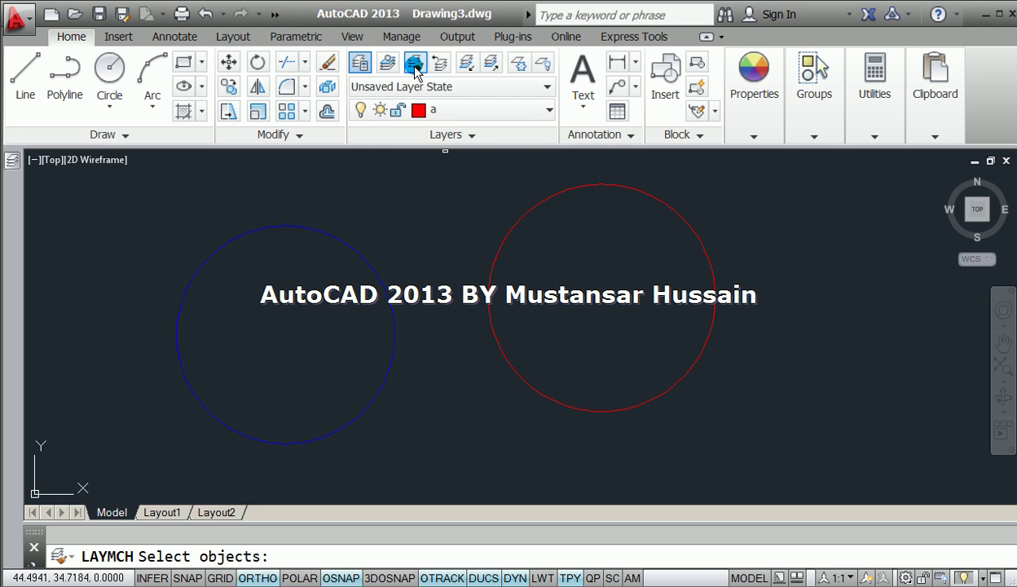
{"action": "left_click", "coordinate": [505, 238]}
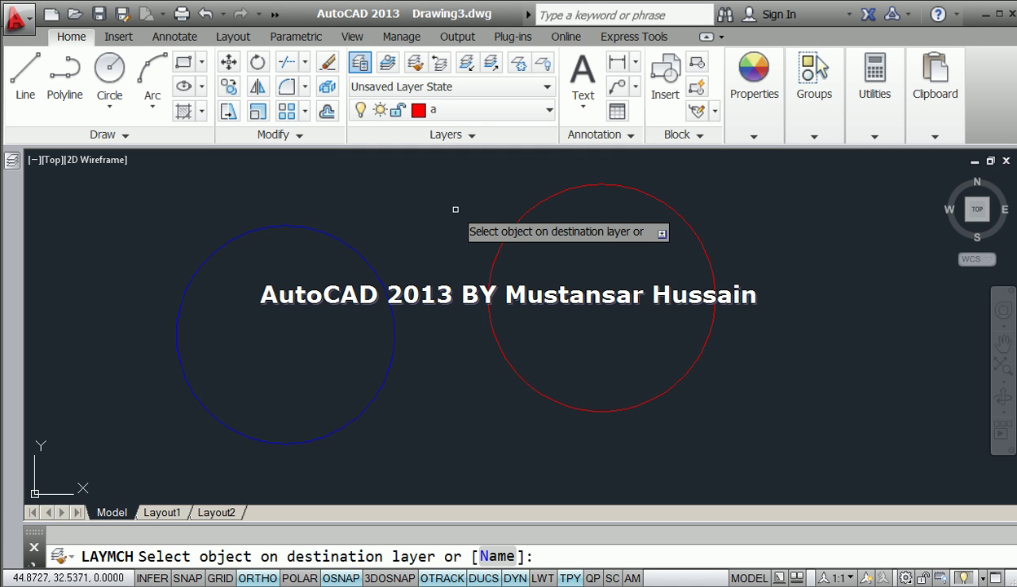
{"action": "left_click", "coordinate": [363, 255]}
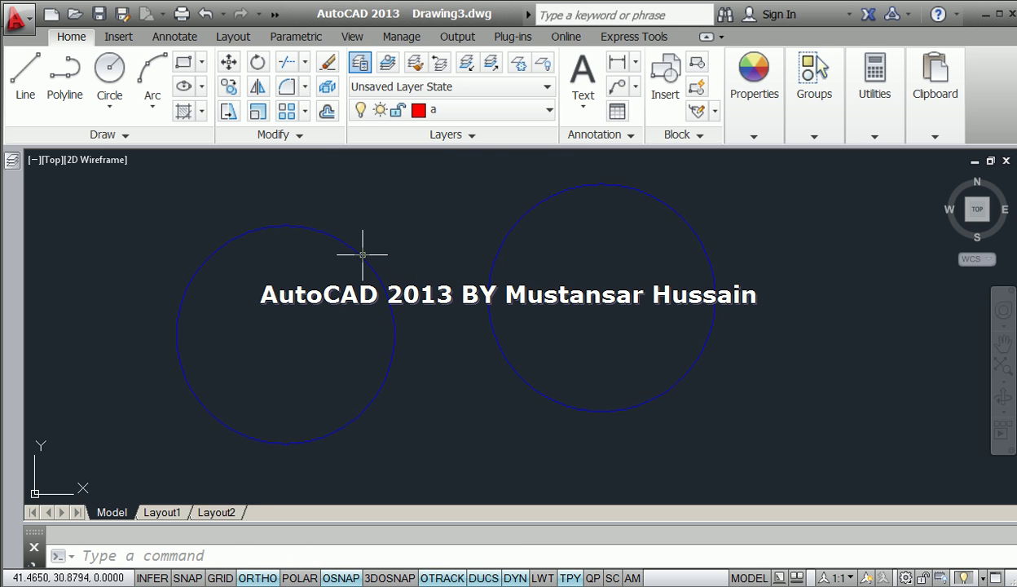
{"action": "left_click", "coordinate": [483, 112]}
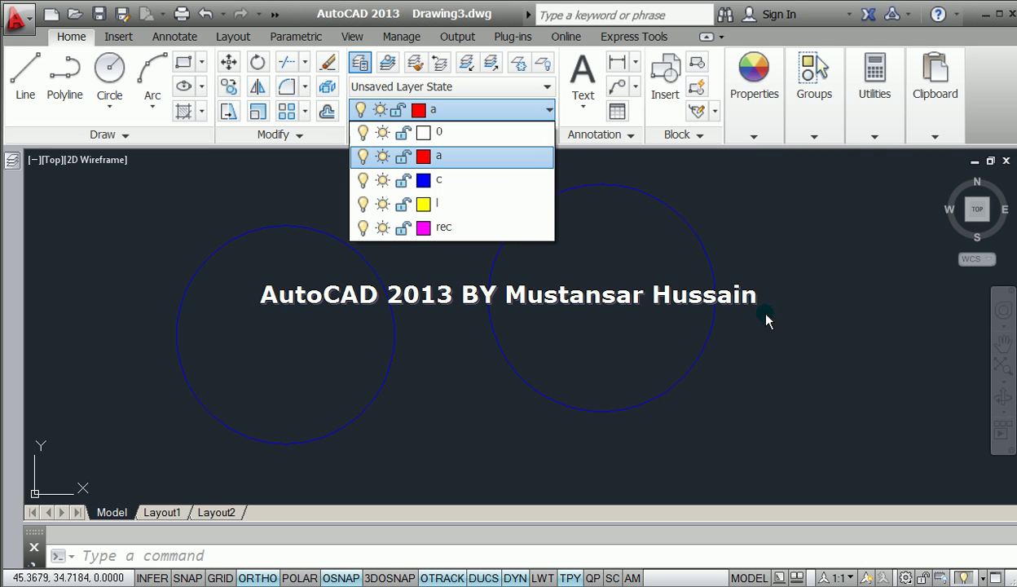
{"action": "left_click", "coordinate": [722, 275]}
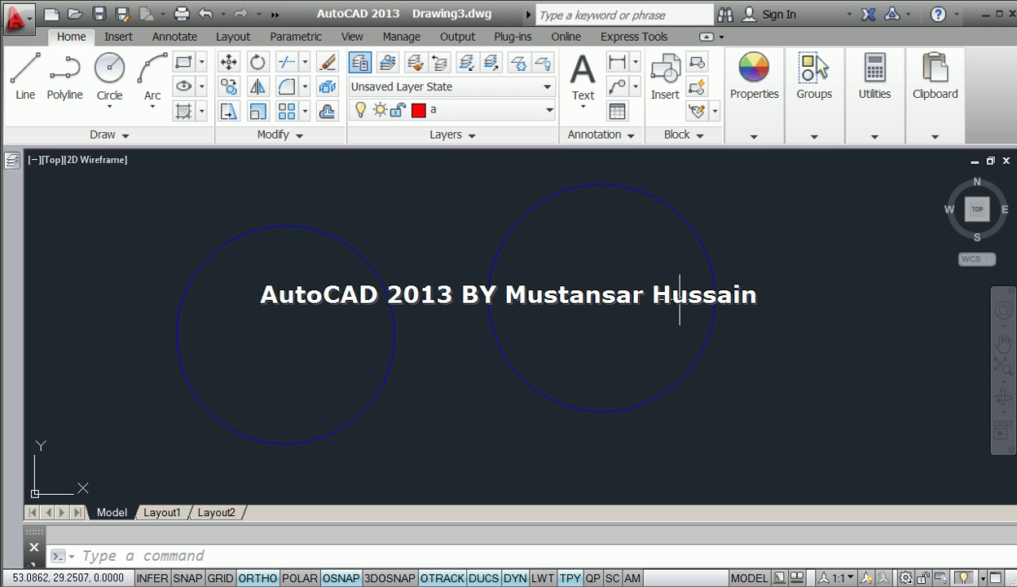